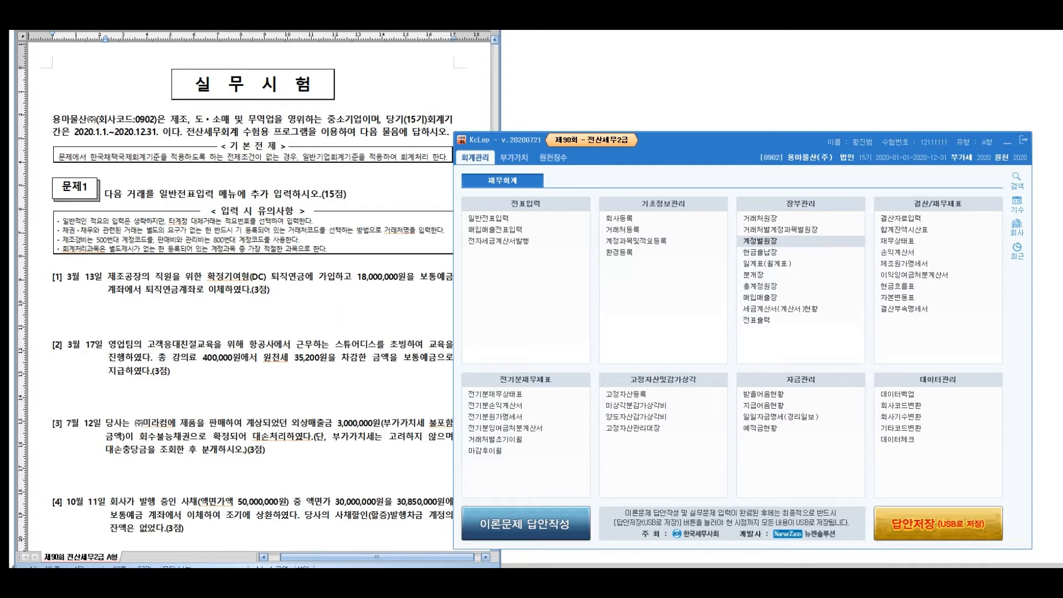
- Examine the 용마물산㈜ company code and fiscal-year conditions at the start of the 실무시험 paper beside the accounting program
click(284, 119)
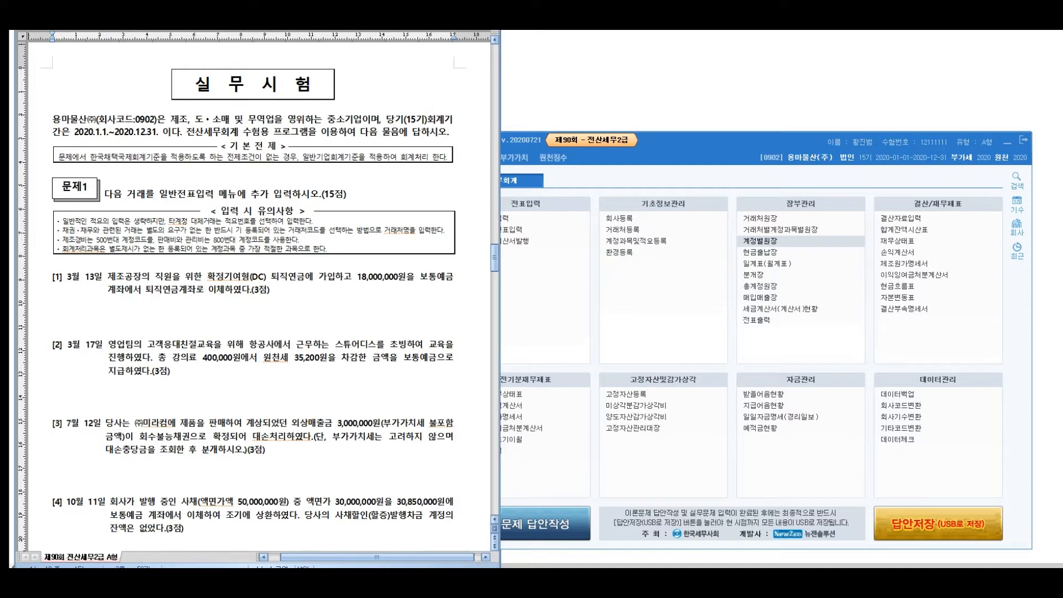
key(alt+Tab)
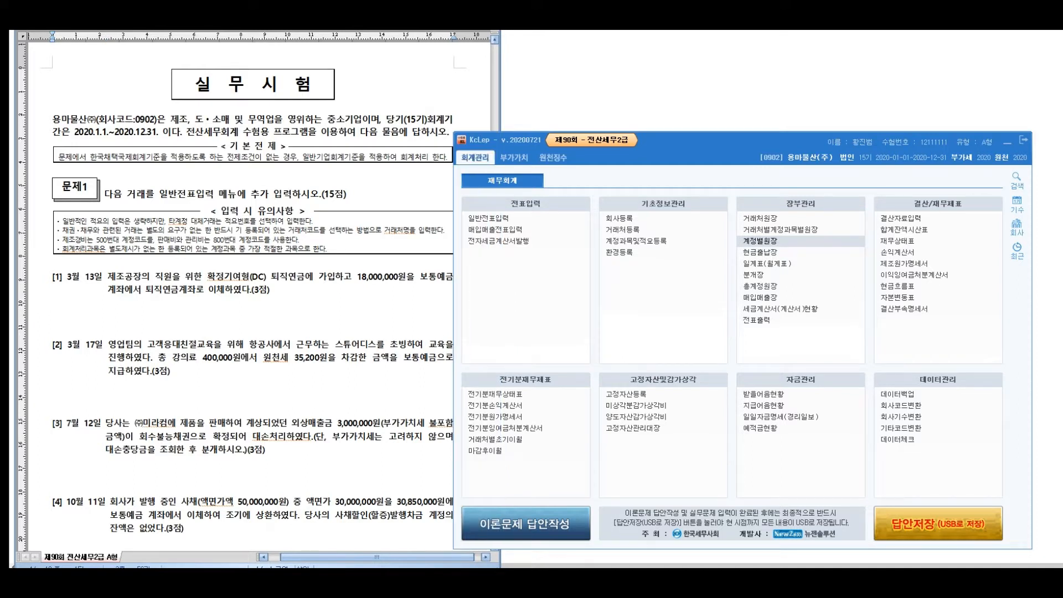
key(alt+Tab)
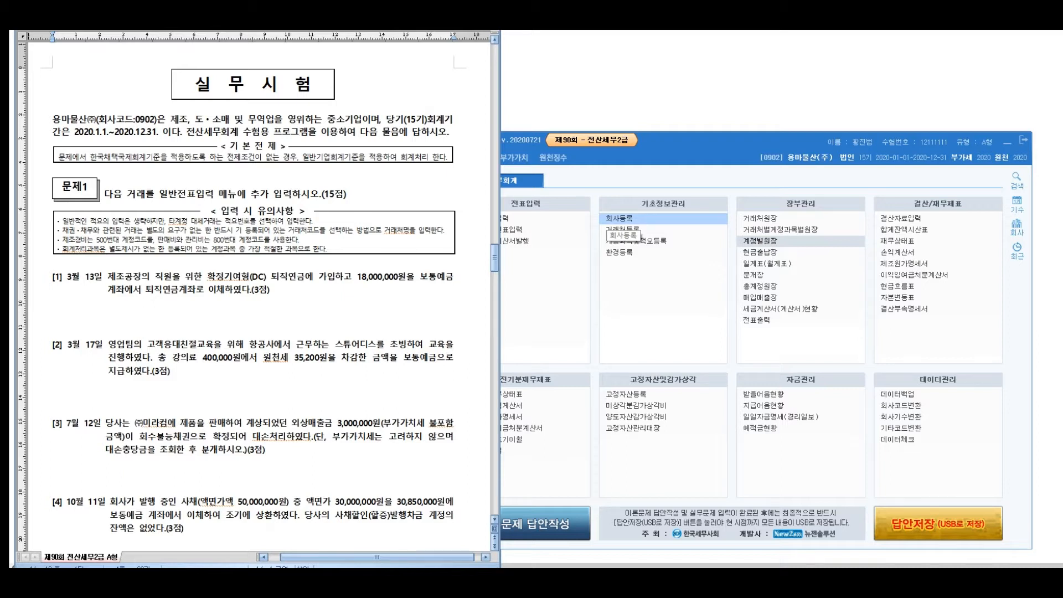
drag(170, 120, 274, 120)
click(274, 121)
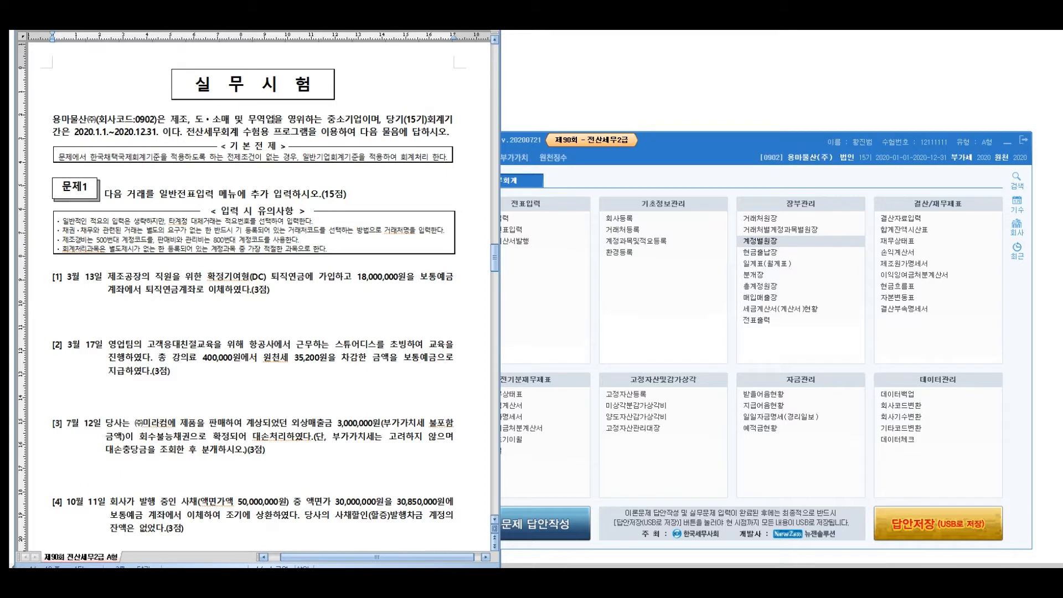
drag(248, 120, 274, 120)
- Browse the exam paper through the 문제3 VAT questions and return to review the five general journal transactions of 문제1
drag(494, 258, 494, 344)
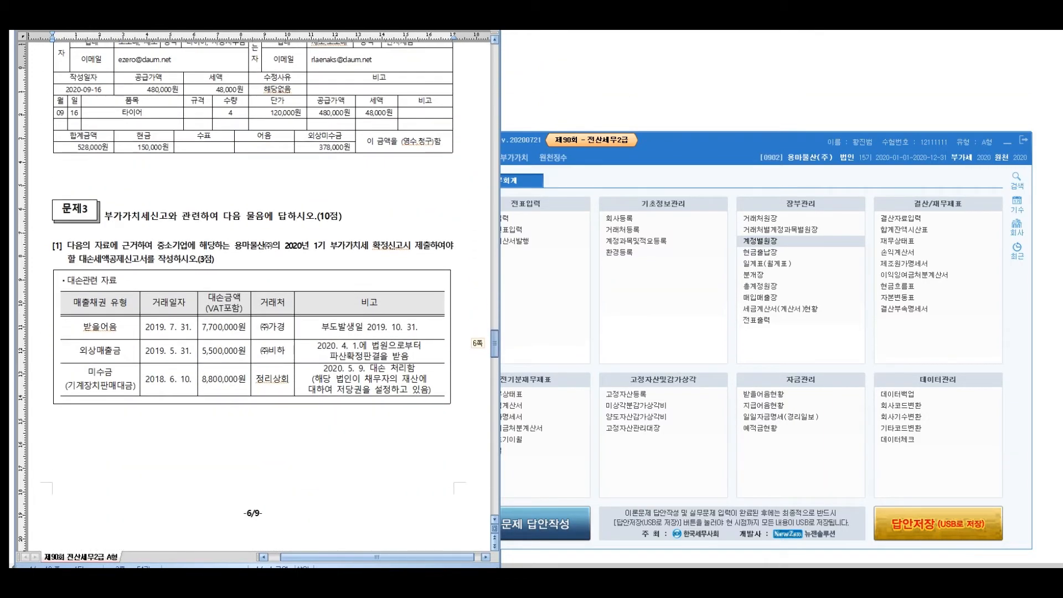
drag(494, 344, 495, 364)
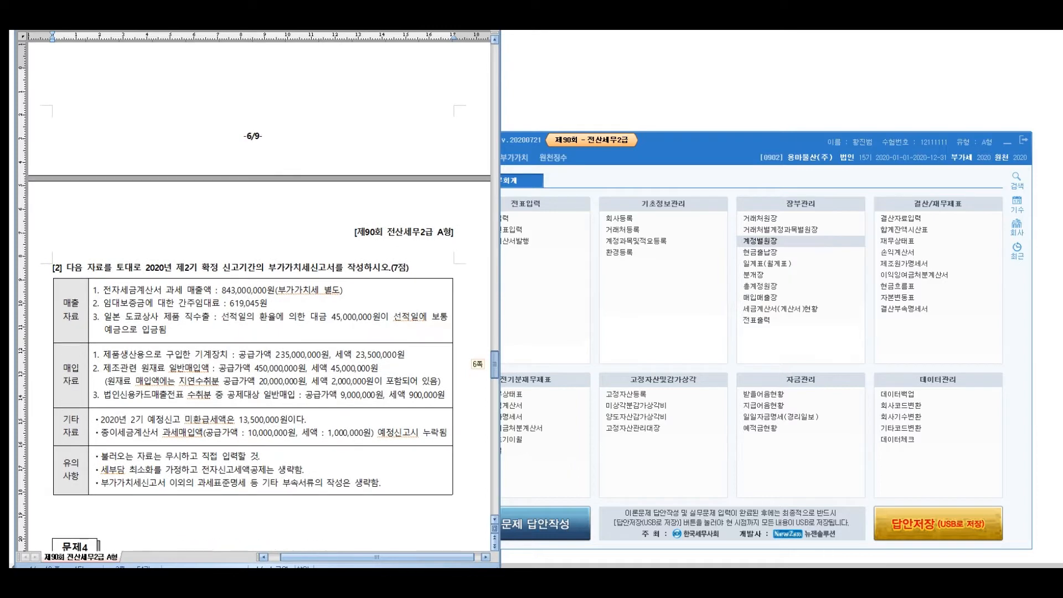
drag(494, 365, 494, 257)
click(57, 314)
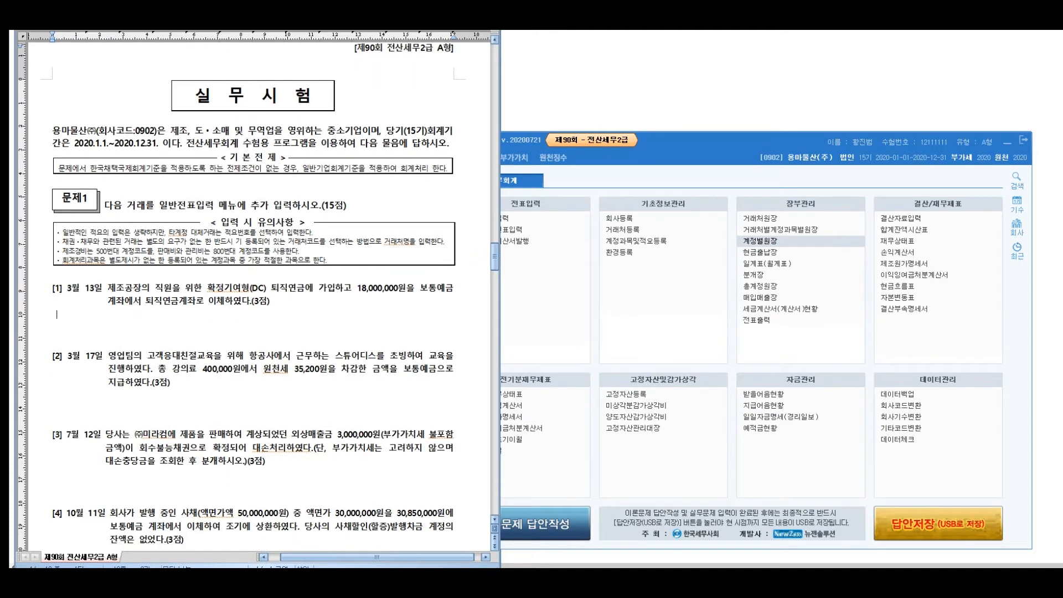
key(alt+Tab)
key(alt+Tab)
drag(495, 257, 494, 258)
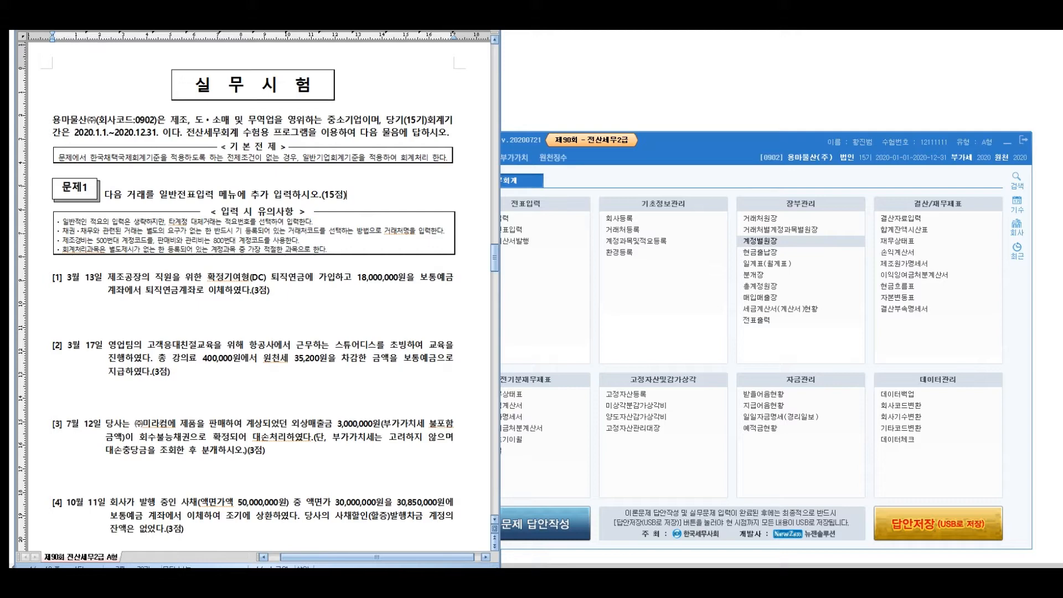
scroll(259, 296, down, 3)
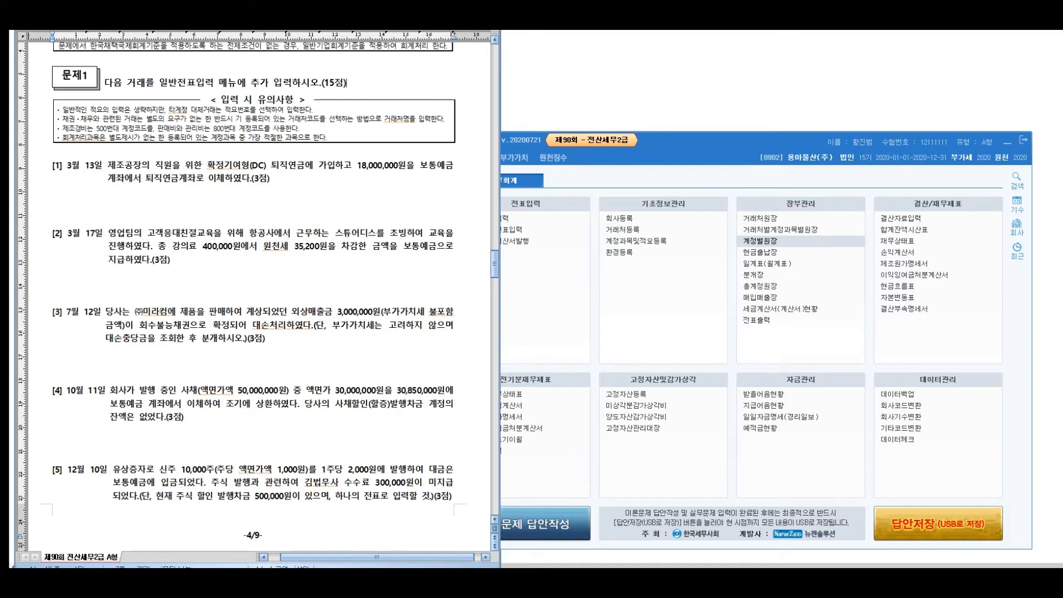
key(alt+Tab)
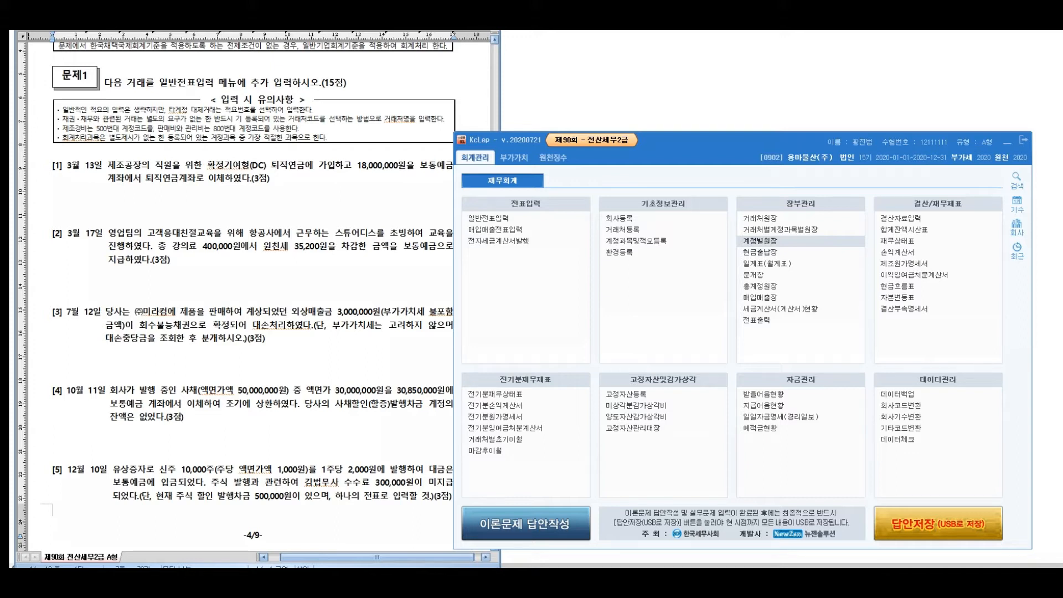
- Highlight 확정기여형(DC) and the transfer to the 퇴직연금 account in transaction [1] of 문제1
click(274, 178)
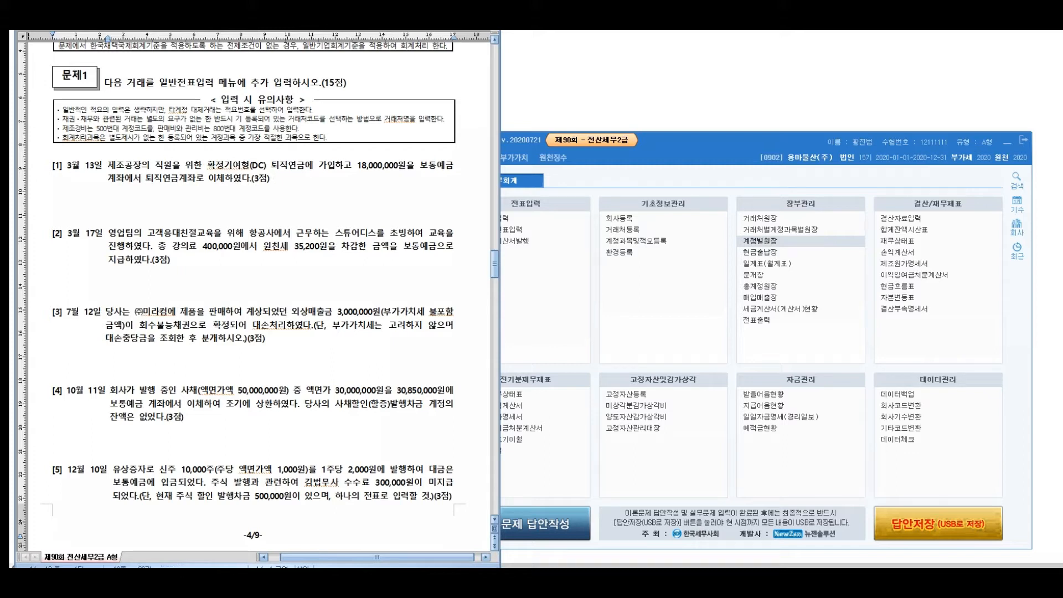
drag(207, 164, 266, 166)
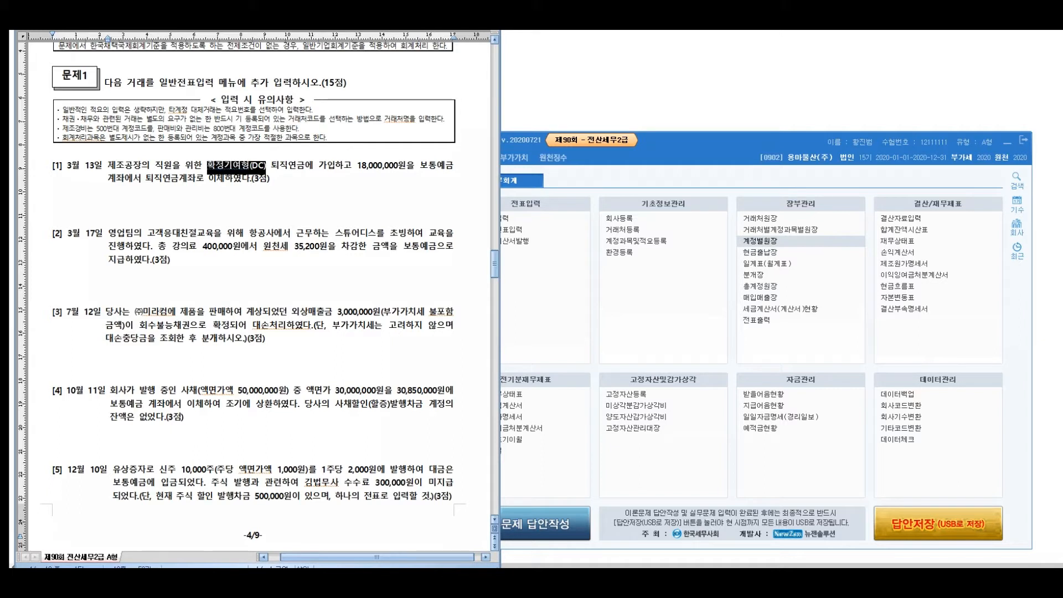
drag(146, 180, 224, 181)
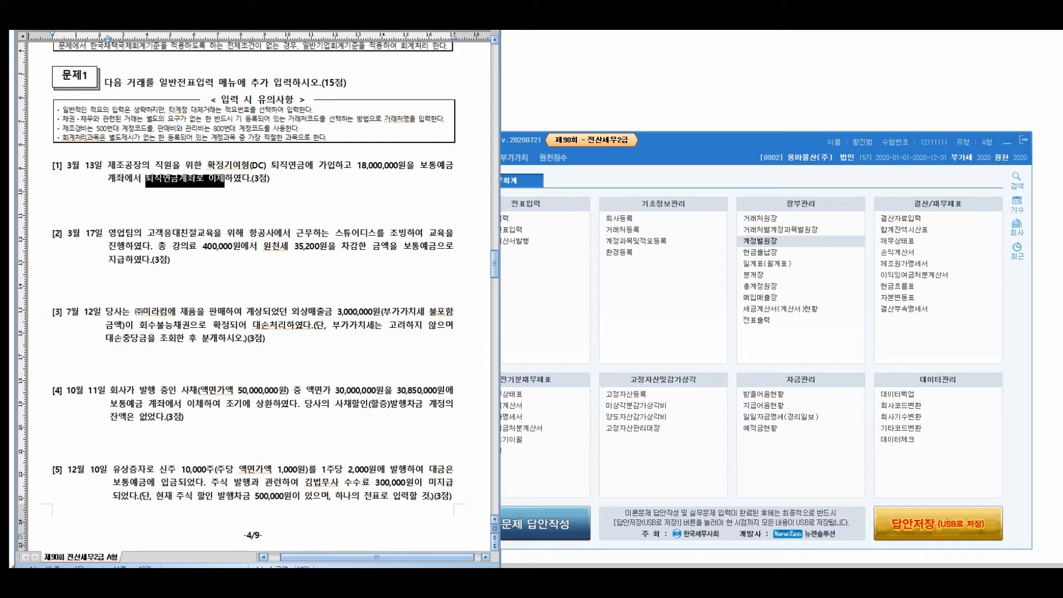
- Circle 확정기여형(DC) in transaction [1] with the screen pen and handwrite an explanation of the 확정급여형(DB) pension plan
drag(232, 136, 197, 157)
mouse_move(288, 136)
mouse_down()
mouse_move(344, 97)
mouse_move(419, 115)
mouse_move(460, 98)
mouse_move(463, 131)
mouse_up()
mouse_move(468, 94)
mouse_down()
mouse_move(490, 154)
mouse_move(520, 119)
mouse_move(553, 125)
mouse_up()
mouse_move(570, 88)
mouse_down()
mouse_move(591, 119)
mouse_move(612, 119)
mouse_up()
drag(618, 77, 631, 121)
mouse_move(645, 100)
mouse_down()
mouse_move(661, 83)
mouse_move(686, 127)
mouse_up()
mouse_move(710, 82)
mouse_down()
mouse_move(722, 103)
mouse_move(763, 111)
mouse_move(841, 100)
mouse_move(853, 122)
mouse_up()
mouse_move(850, 103)
mouse_down()
mouse_move(875, 83)
mouse_move(878, 96)
mouse_up()
drag(775, 77, 782, 88)
drag(779, 139, 942, 123)
mouse_move(492, 172)
mouse_down()
mouse_move(479, 194)
mouse_move(501, 216)
mouse_up()
mouse_move(506, 191)
mouse_down()
mouse_move(516, 210)
mouse_move(545, 207)
mouse_move(562, 241)
mouse_up()
mouse_move(580, 188)
mouse_down()
mouse_move(620, 220)
mouse_move(654, 199)
mouse_move(714, 188)
mouse_move(744, 196)
mouse_move(777, 183)
mouse_move(900, 184)
mouse_up()
mouse_move(502, 268)
mouse_down()
mouse_move(516, 279)
mouse_move(582, 271)
mouse_move(601, 307)
mouse_up()
mouse_move(635, 264)
mouse_down()
mouse_move(664, 291)
mouse_move(727, 260)
mouse_move(767, 277)
mouse_move(803, 250)
mouse_up()
mouse_move(831, 238)
mouse_down()
mouse_move(912, 259)
mouse_move(929, 246)
mouse_move(952, 293)
mouse_up()
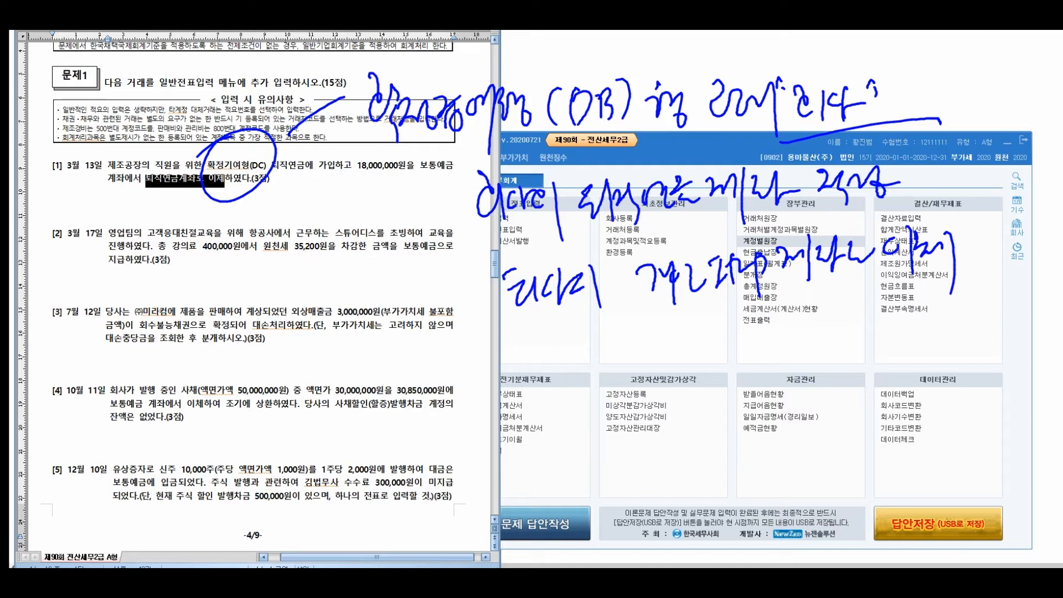
drag(702, 321, 979, 273)
- Handwrite a contrasting explanation of the 확정기여형(DC) plan with its key words circled and underlined, and clear all screen ink
drag(191, 206, 162, 421)
mouse_move(229, 412)
mouse_down()
mouse_move(259, 456)
mouse_move(276, 443)
mouse_move(307, 468)
mouse_move(415, 443)
mouse_move(443, 459)
mouse_move(471, 455)
mouse_up()
drag(475, 416, 475, 472)
mouse_move(531, 401)
mouse_down()
mouse_move(548, 440)
mouse_move(581, 420)
mouse_move(781, 398)
mouse_move(800, 418)
mouse_up()
mouse_move(647, 465)
mouse_down()
mouse_move(880, 410)
mouse_move(686, 459)
mouse_up()
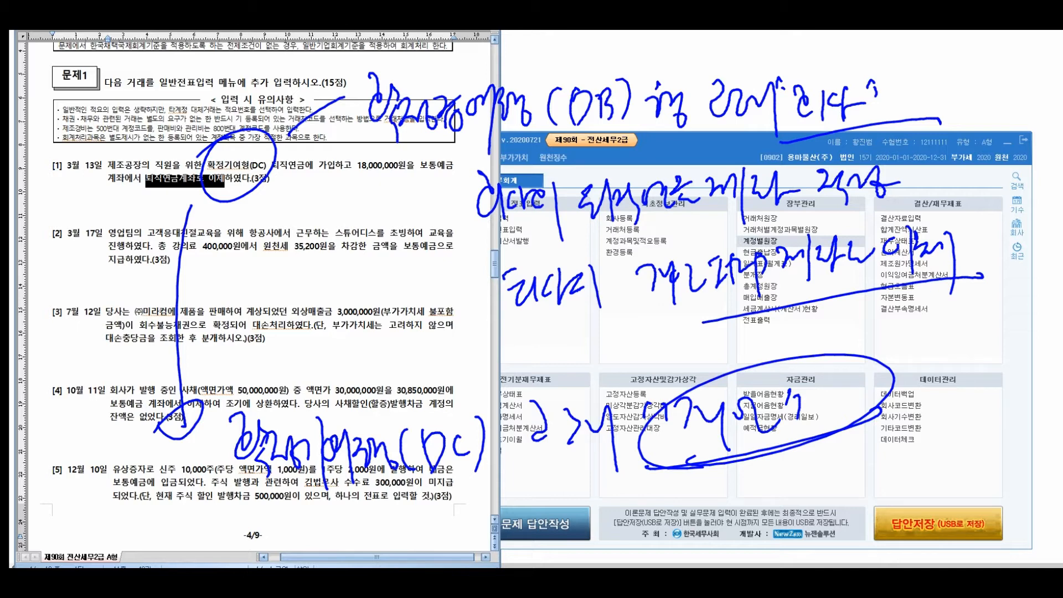
mouse_move(399, 511)
mouse_down()
mouse_move(432, 502)
mouse_move(429, 529)
mouse_up()
drag(418, 547, 436, 534)
mouse_move(440, 501)
mouse_down()
mouse_move(441, 543)
mouse_move(458, 525)
mouse_up()
mouse_move(461, 495)
mouse_down()
mouse_move(463, 548)
mouse_move(466, 520)
mouse_up()
drag(476, 505, 493, 525)
drag(494, 490, 502, 507)
mouse_move(505, 502)
mouse_down()
mouse_move(508, 550)
mouse_move(525, 526)
mouse_up()
mouse_move(522, 519)
mouse_down()
mouse_move(530, 530)
mouse_move(545, 522)
mouse_up()
drag(550, 488, 556, 545)
drag(595, 496, 608, 529)
drag(597, 492, 628, 522)
drag(636, 489, 655, 522)
drag(682, 477, 693, 491)
drag(684, 483, 712, 522)
drag(710, 476, 761, 523)
mouse_move(778, 468)
mouse_down()
mouse_move(772, 514)
mouse_move(797, 486)
mouse_up()
drag(791, 482, 822, 506)
mouse_move(826, 470)
mouse_down()
mouse_move(836, 505)
mouse_move(855, 497)
mouse_up()
mouse_move(858, 466)
mouse_down()
mouse_move(867, 505)
mouse_move(885, 491)
mouse_up()
drag(885, 474, 867, 492)
mouse_move(900, 457)
mouse_down()
mouse_move(908, 479)
mouse_move(898, 493)
mouse_up()
drag(935, 417, 913, 453)
drag(923, 396, 943, 419)
mouse_move(947, 391)
mouse_down()
mouse_move(950, 443)
mouse_move(967, 413)
mouse_up()
drag(964, 396, 988, 429)
drag(1007, 396, 1009, 418)
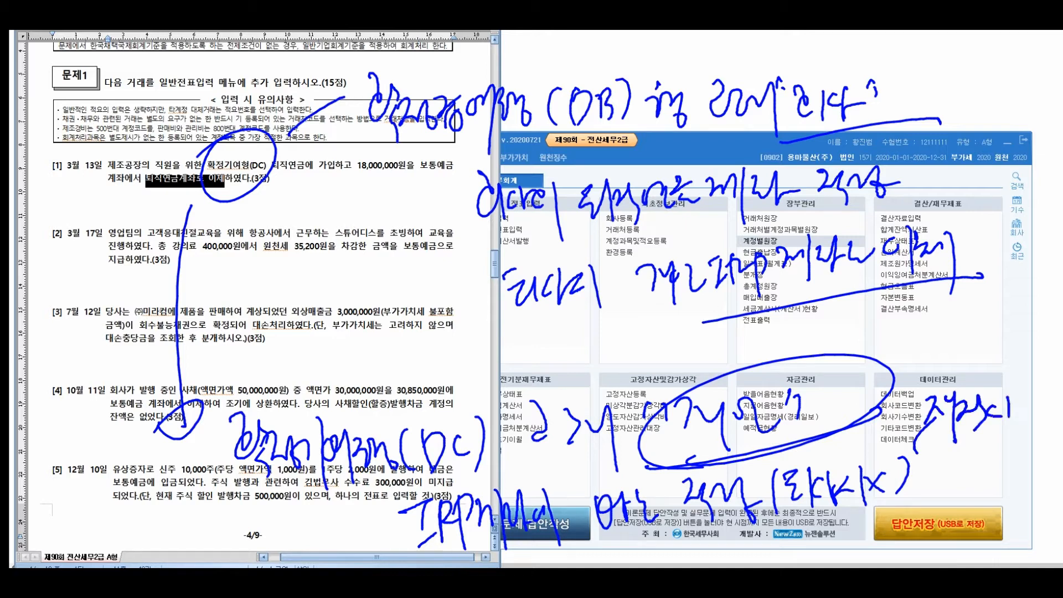
drag(977, 373, 938, 385)
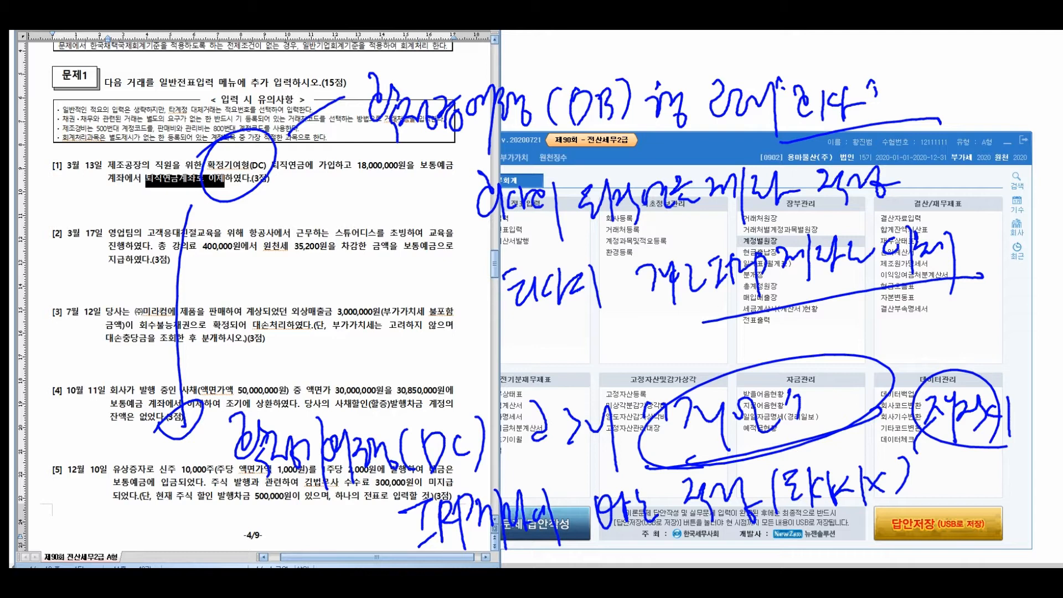
mouse_move(649, 374)
mouse_down()
mouse_move(678, 369)
mouse_move(692, 390)
mouse_move(706, 364)
mouse_move(682, 396)
mouse_up()
drag(659, 547, 899, 487)
drag(623, 554, 855, 498)
drag(674, 526, 811, 493)
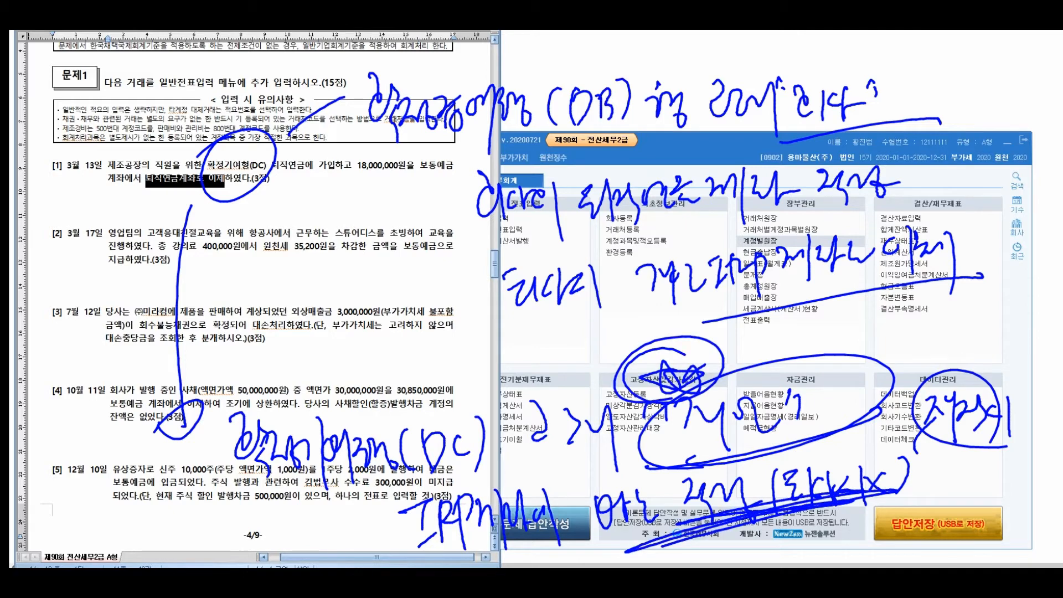
mouse_move(974, 361)
mouse_down()
mouse_move(929, 370)
mouse_move(1024, 377)
mouse_move(944, 361)
mouse_up()
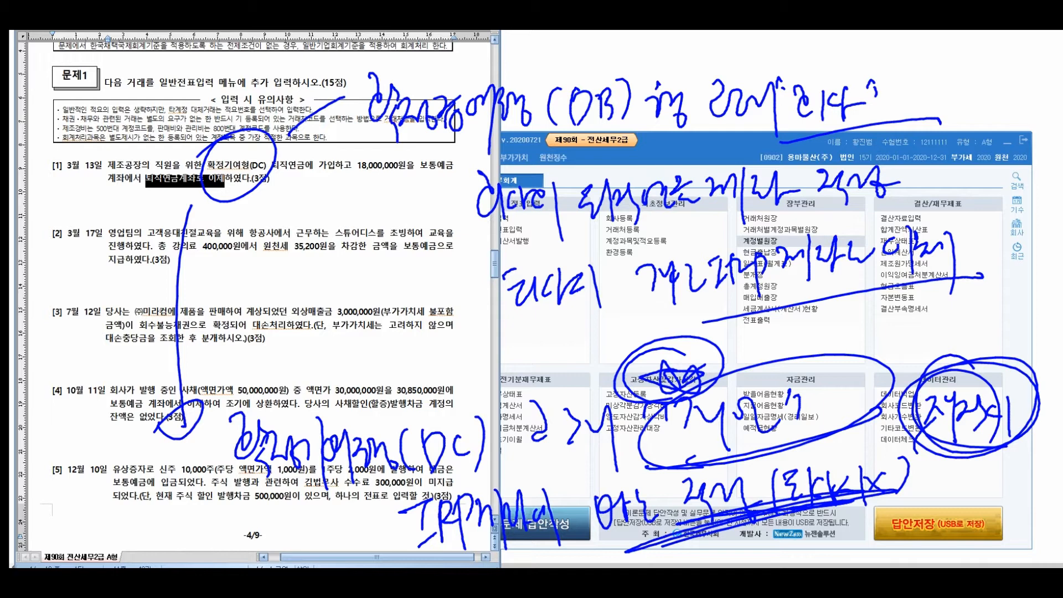
key(Escape)
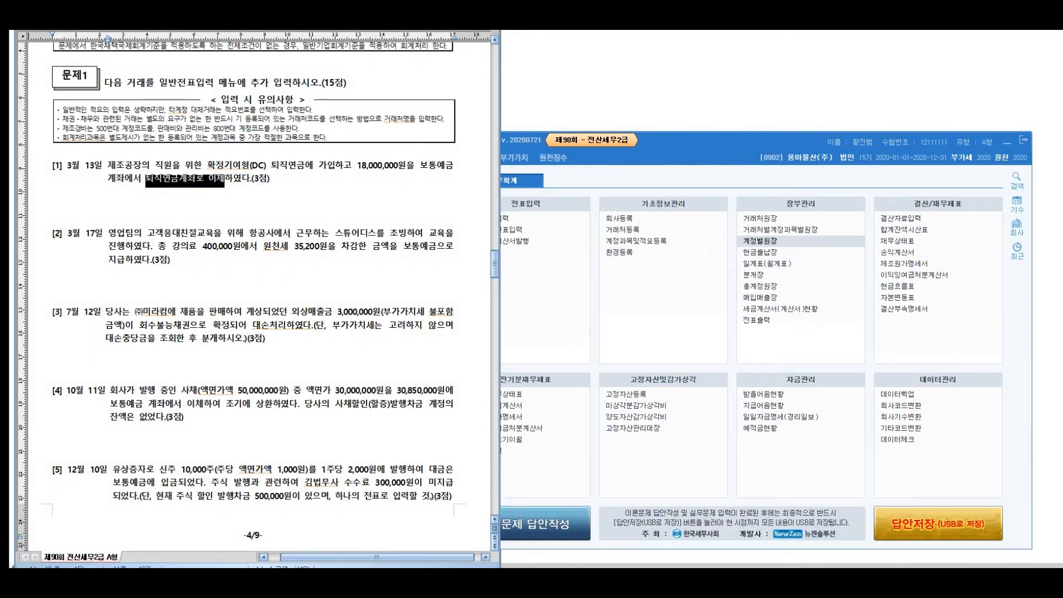
- Highlight 확정기여형(DC) in transaction [1] and open 일반전표입력 in KcLep
click(207, 165)
drag(207, 166, 266, 165)
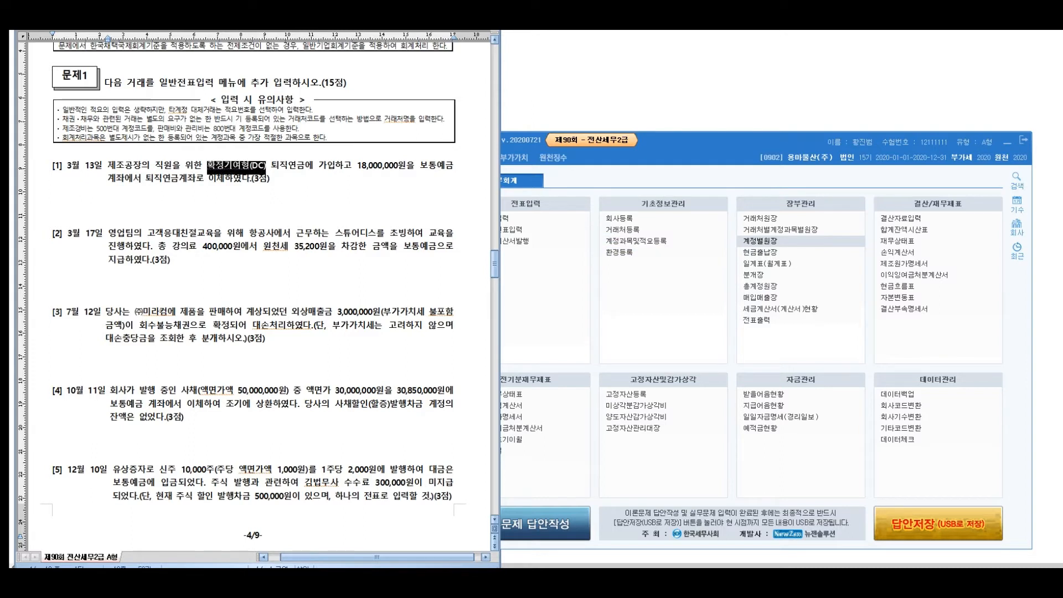
click(539, 271)
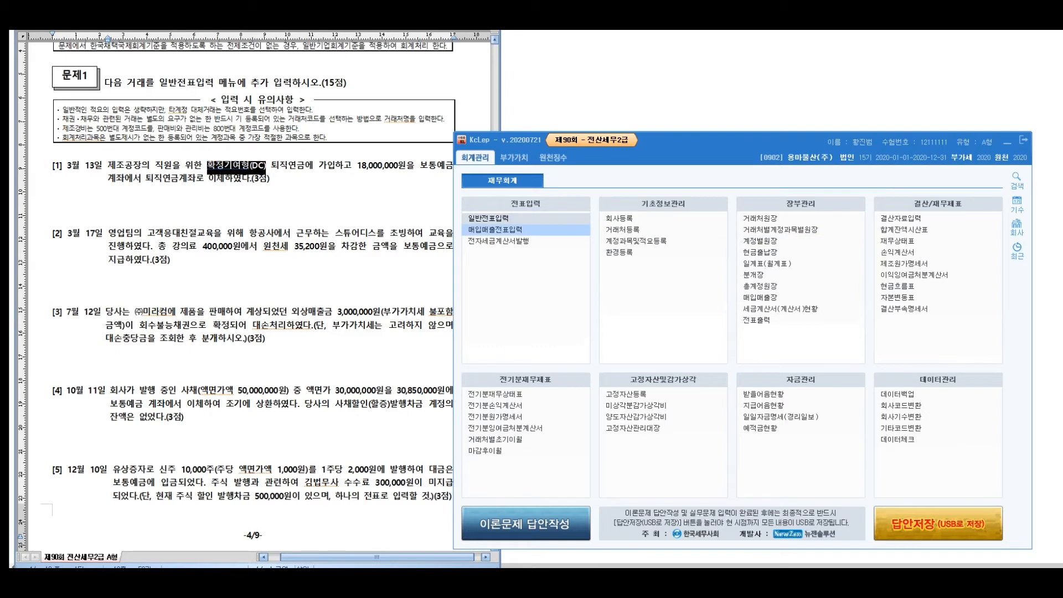
click(488, 218)
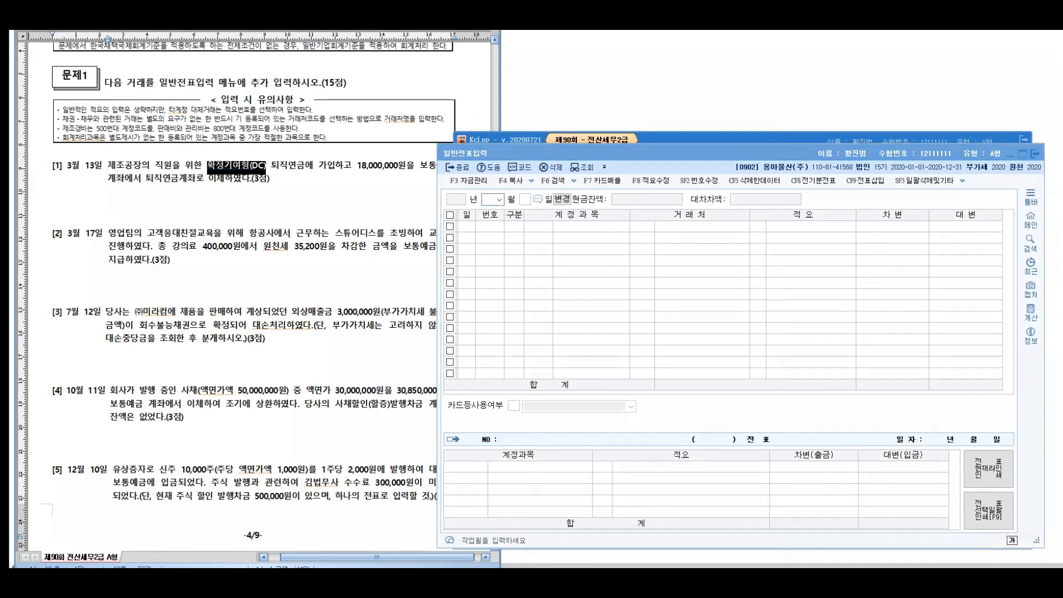
- Circle 확정기여형(DC) and handwrite notes leading to the 퇴직급여 treatment of the contribution, and clear the screen ink
mouse_move(245, 131)
mouse_down()
mouse_move(253, 104)
mouse_move(173, 184)
mouse_up()
mouse_move(307, 154)
mouse_down()
mouse_move(325, 146)
mouse_move(330, 172)
mouse_up()
mouse_move(339, 145)
mouse_down()
mouse_move(360, 195)
mouse_move(368, 162)
mouse_up()
drag(377, 138, 394, 180)
drag(411, 135, 426, 158)
mouse_move(402, 166)
mouse_down()
mouse_move(419, 175)
mouse_move(421, 203)
mouse_up()
drag(438, 130, 459, 161)
drag(472, 134, 474, 172)
drag(347, 251, 541, 161)
mouse_move(328, 317)
mouse_down()
mouse_move(359, 338)
mouse_move(354, 310)
mouse_up()
drag(418, 272, 436, 321)
mouse_move(448, 280)
mouse_down()
mouse_move(465, 317)
mouse_move(480, 310)
mouse_up()
drag(477, 289, 501, 324)
drag(508, 278, 520, 304)
drag(517, 271, 543, 302)
drag(581, 256, 630, 312)
mouse_move(627, 279)
mouse_down()
mouse_move(654, 274)
mouse_move(661, 285)
mouse_up()
drag(664, 244, 678, 255)
drag(674, 257, 691, 276)
drag(689, 240, 691, 285)
mouse_move(697, 265)
mouse_down()
mouse_move(714, 256)
mouse_move(719, 299)
mouse_up()
drag(763, 253, 788, 278)
drag(802, 228, 806, 301)
mouse_move(807, 235)
mouse_down()
mouse_move(822, 264)
mouse_move(849, 247)
mouse_move(844, 294)
mouse_up()
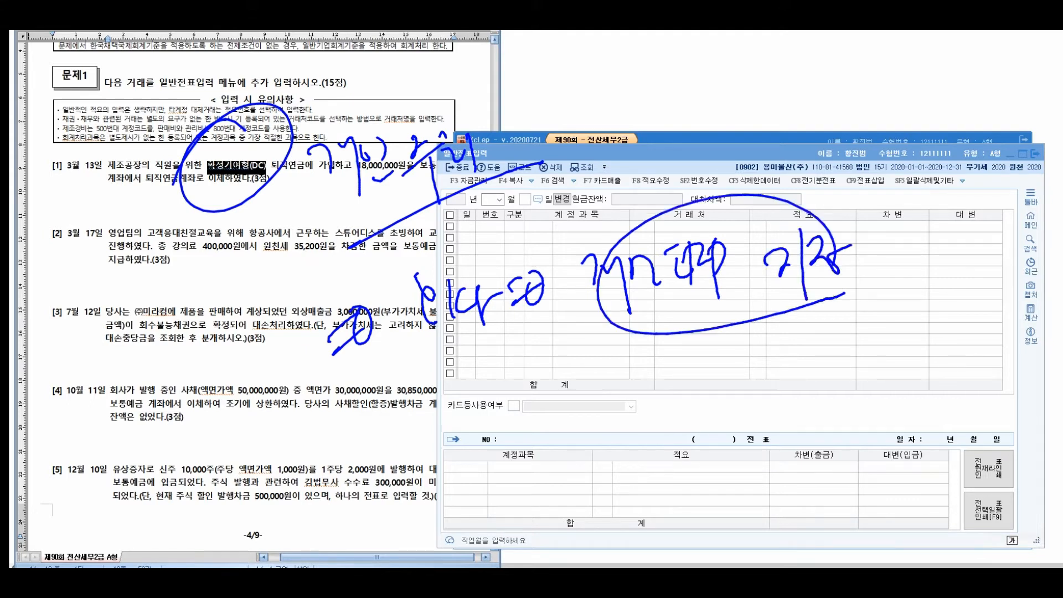
drag(521, 402, 568, 387)
mouse_move(538, 416)
mouse_down()
mouse_move(570, 401)
mouse_move(565, 381)
mouse_move(623, 403)
mouse_move(654, 391)
mouse_up()
mouse_move(658, 380)
mouse_down()
mouse_move(661, 420)
mouse_move(685, 387)
mouse_up()
mouse_move(688, 391)
mouse_down()
mouse_move(690, 413)
mouse_move(709, 364)
mouse_move(727, 390)
mouse_move(761, 354)
mouse_move(791, 377)
mouse_up()
drag(805, 321, 810, 407)
drag(843, 353, 843, 375)
drag(610, 476, 839, 399)
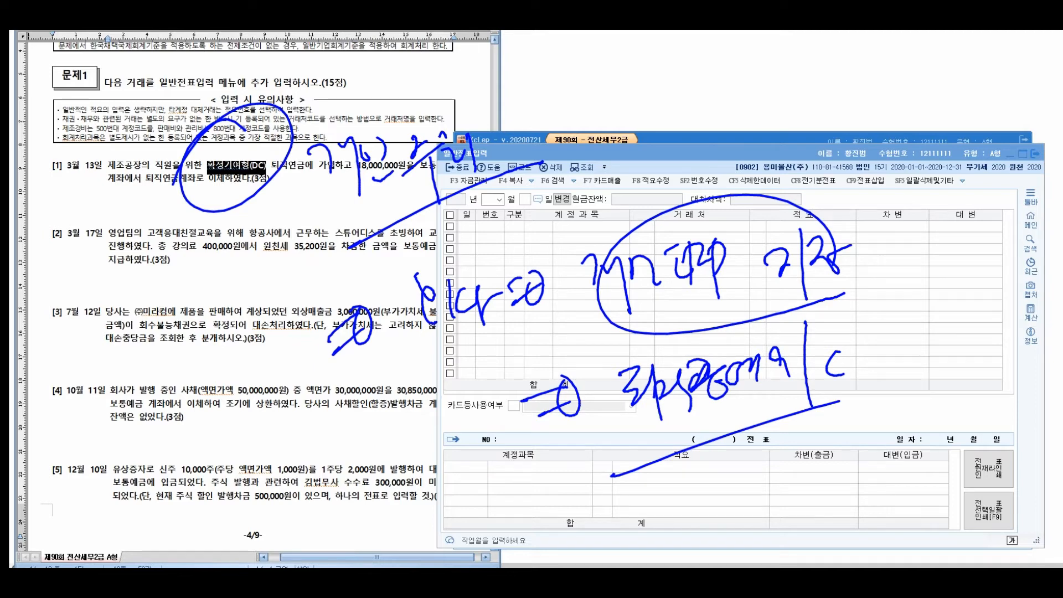
key(Escape)
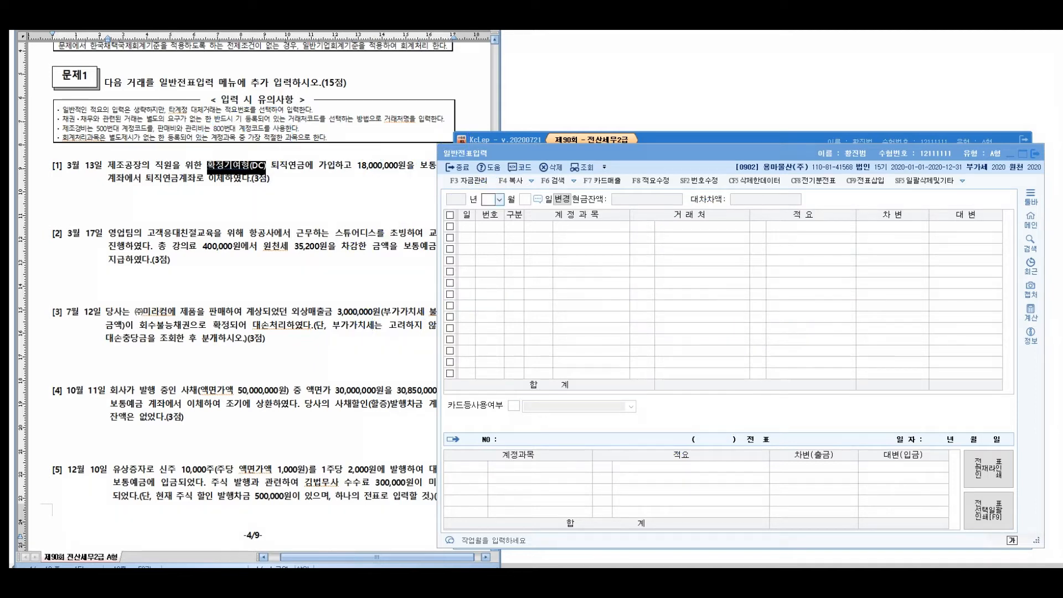
- Set the general voucher date to March 13, 2020
click(499, 200)
text(3)
key(Return)
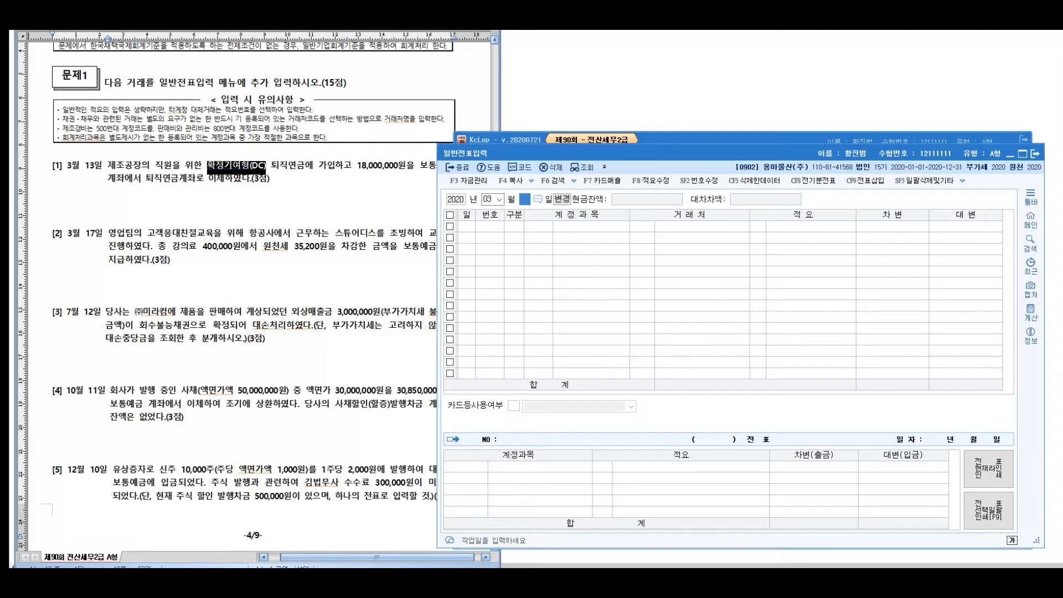
text(13)
key(Return)
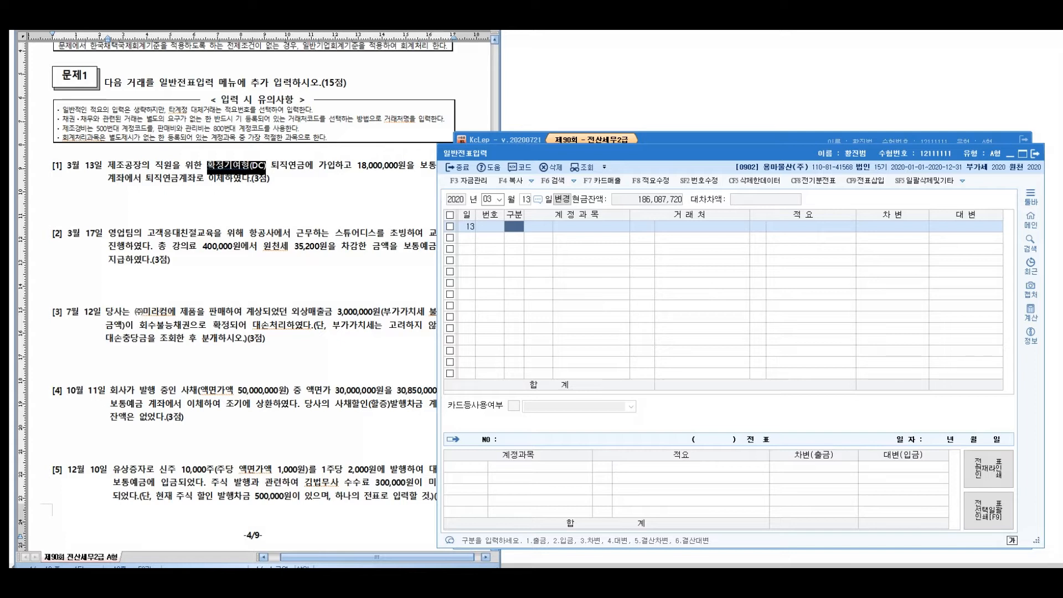
- Enter a debit line for account 508 퇴직급여 with an amount of 18,000,000, without a 거래처 or 적요
text(3)
key(Return)
text(508)
key(Return)
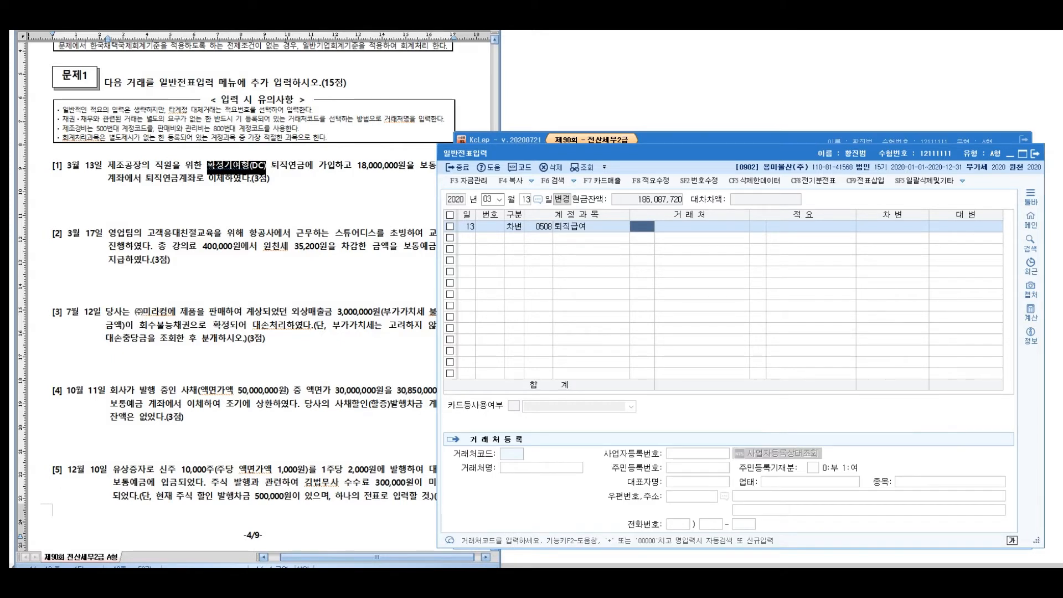
key(Return)
key(Return)
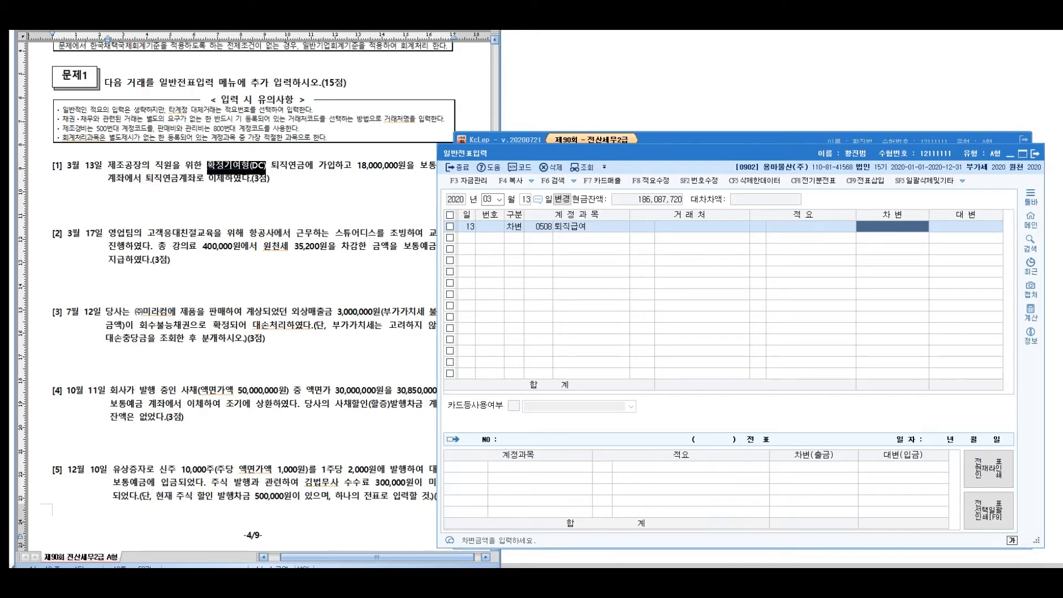
text(18000000)
key(Return)
- Enter a credit line for account 103 보통예금 with 18,000,000 to balance the March 13 voucher
text(5)
key(Return)
key(Left)
text(4)
key(Return)
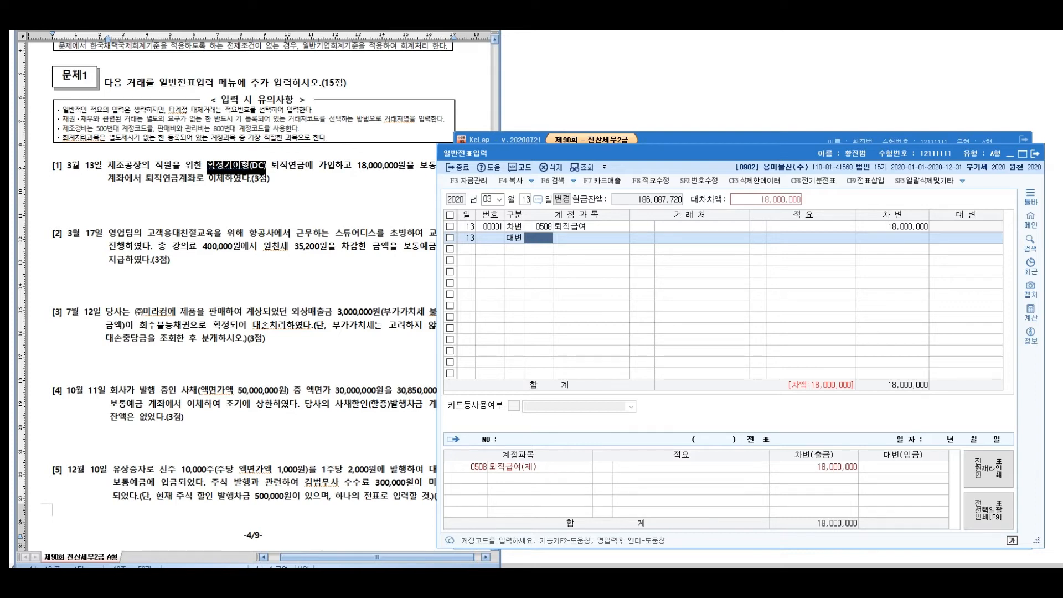
text(103)
key(Return)
key(Return)
key(Return)
key(Return)
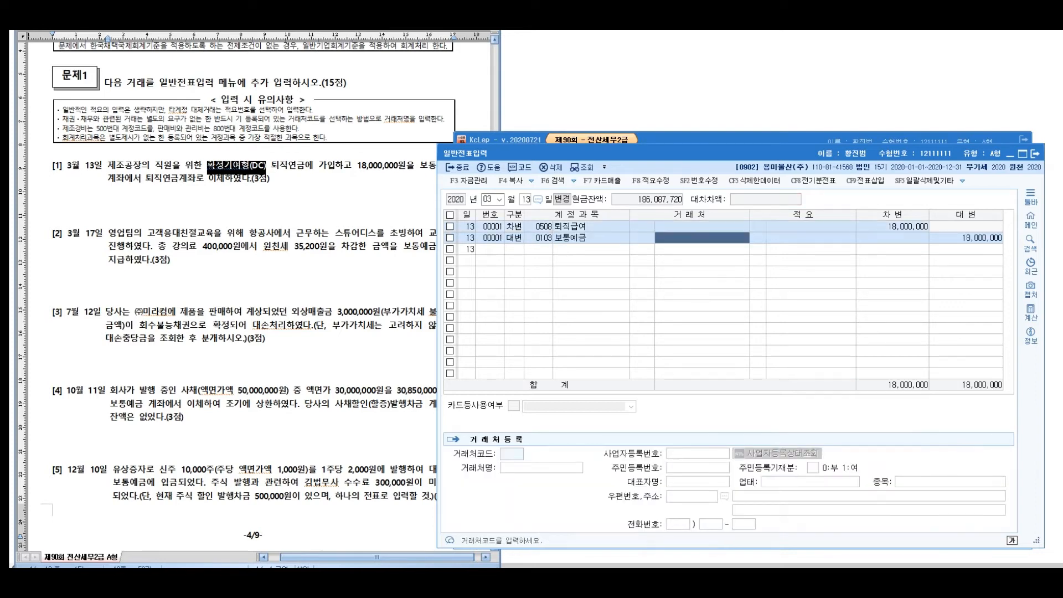
key(Return)
key(Return)
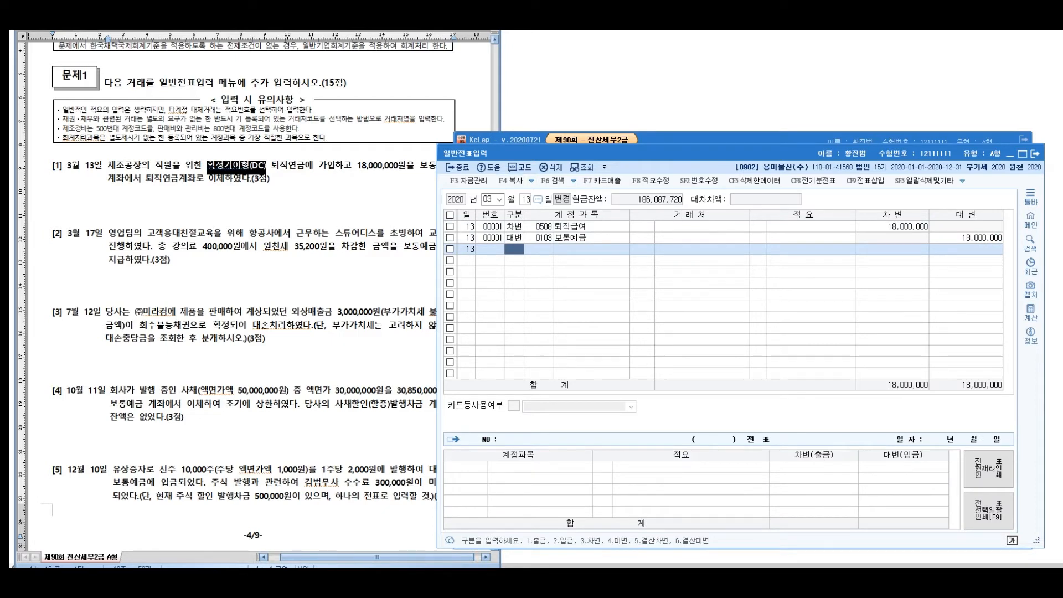
- Bring up transaction [2] of March 17 in the exam paper, circle 교육, and handwrite a note about the 외부강사 초빙 fee
click(174, 259)
scroll(174, 259, down, 5)
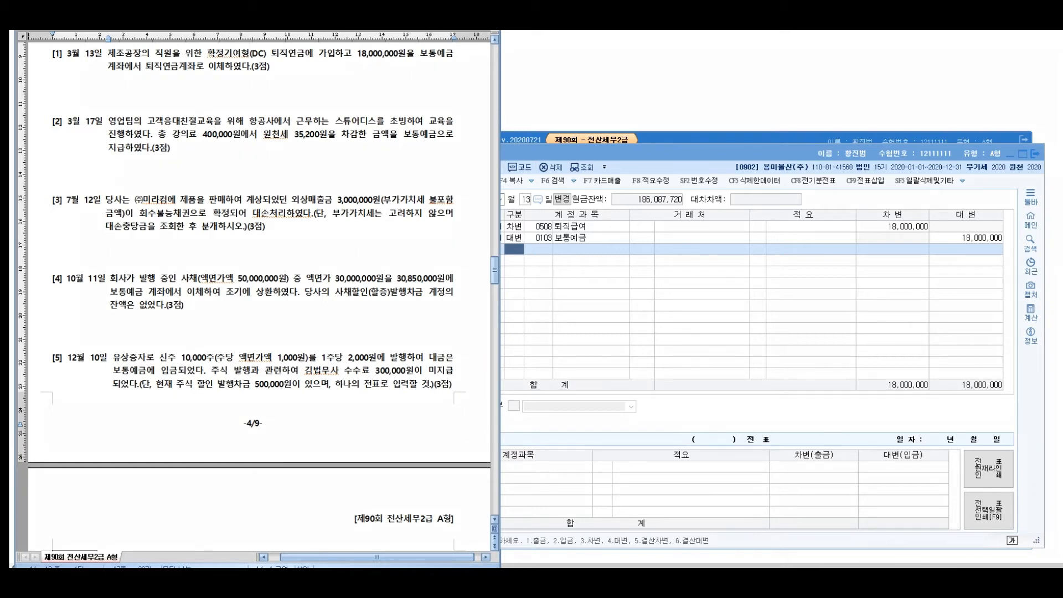
drag(449, 98, 418, 115)
drag(486, 109, 525, 99)
drag(534, 82, 570, 145)
drag(577, 92, 588, 116)
mouse_move(575, 123)
mouse_down()
mouse_move(593, 136)
mouse_move(607, 119)
mouse_up()
drag(610, 94, 619, 132)
mouse_move(627, 105)
mouse_down()
mouse_move(645, 117)
mouse_move(644, 141)
mouse_up()
mouse_move(645, 117)
mouse_down()
mouse_move(680, 92)
mouse_move(670, 122)
mouse_up()
mouse_move(669, 133)
mouse_down()
mouse_move(697, 128)
mouse_move(692, 119)
mouse_up()
mouse_move(695, 103)
mouse_down()
mouse_move(707, 128)
mouse_move(717, 125)
mouse_up()
drag(714, 123, 721, 135)
mouse_move(539, 164)
mouse_down()
mouse_move(773, 127)
mouse_move(791, 109)
mouse_move(796, 119)
mouse_up()
drag(789, 100, 786, 136)
drag(819, 98, 839, 114)
drag(847, 94, 883, 140)
mouse_move(885, 97)
mouse_down()
mouse_move(912, 131)
mouse_move(935, 126)
mouse_move(941, 148)
mouse_up()
drag(942, 106, 965, 135)
mouse_move(963, 145)
mouse_down()
mouse_move(852, 157)
mouse_move(963, 111)
mouse_up()
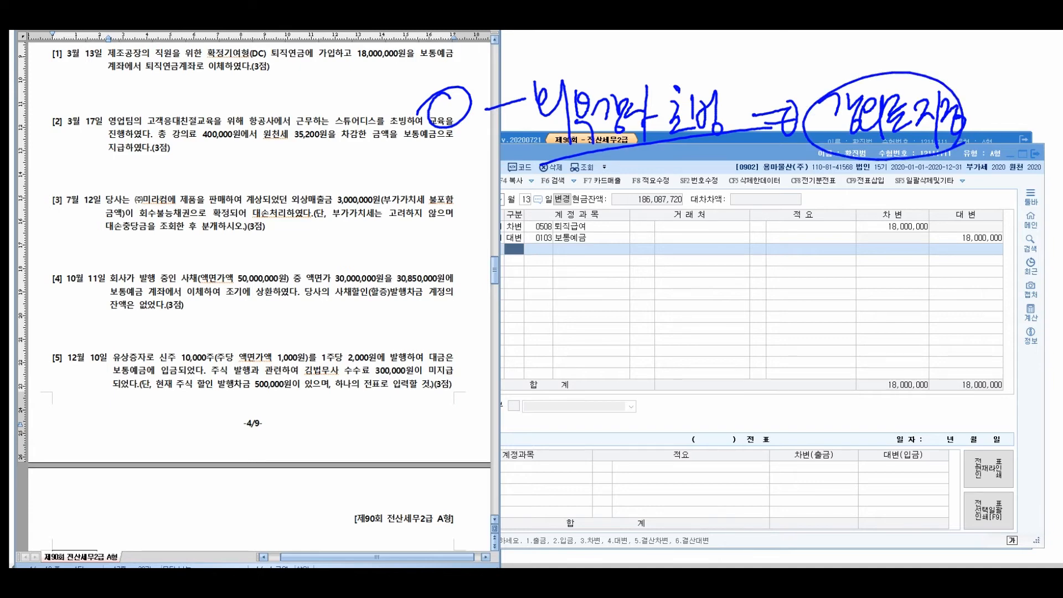
- Check-mark 교육 in transaction [2] and handwrite the debit entry 교육훈련비 400,000, followed by the start of the credit side
drag(194, 110, 229, 97)
mouse_move(148, 171)
mouse_down()
mouse_move(195, 221)
mouse_move(192, 244)
mouse_move(228, 249)
mouse_move(257, 228)
mouse_move(267, 280)
mouse_up()
drag(287, 250, 309, 257)
drag(315, 225, 317, 224)
mouse_move(303, 251)
mouse_down()
mouse_move(327, 242)
mouse_move(332, 276)
mouse_up()
mouse_move(328, 224)
mouse_down()
mouse_move(342, 227)
mouse_move(342, 240)
mouse_up()
drag(335, 255, 361, 256)
mouse_move(357, 237)
mouse_down()
mouse_move(370, 228)
mouse_move(378, 266)
mouse_up()
mouse_move(385, 225)
mouse_down()
mouse_move(387, 257)
mouse_move(407, 281)
mouse_up()
mouse_move(425, 222)
mouse_down()
mouse_move(437, 243)
mouse_move(429, 260)
mouse_up()
mouse_move(434, 238)
mouse_down()
mouse_move(519, 244)
mouse_move(575, 233)
mouse_up()
mouse_move(600, 224)
mouse_down()
mouse_move(593, 243)
mouse_move(620, 231)
mouse_up()
drag(628, 215, 630, 277)
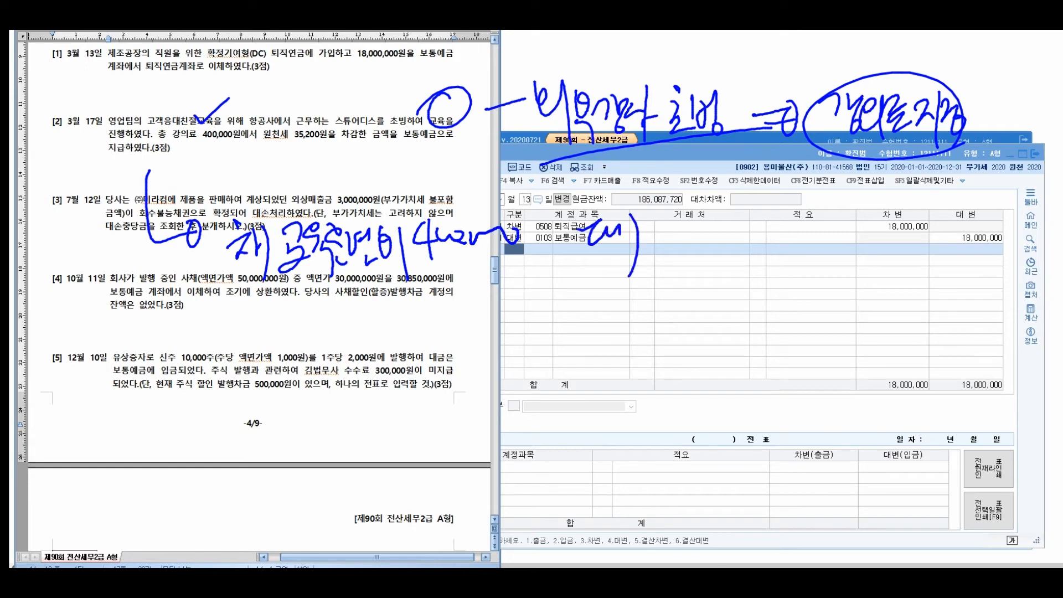
- Mark the withholding details and handwrite the credits 예수금 35,200 and 보통예금 with a blank amount, then clear all annotations
drag(300, 110, 336, 100)
drag(262, 162, 399, 160)
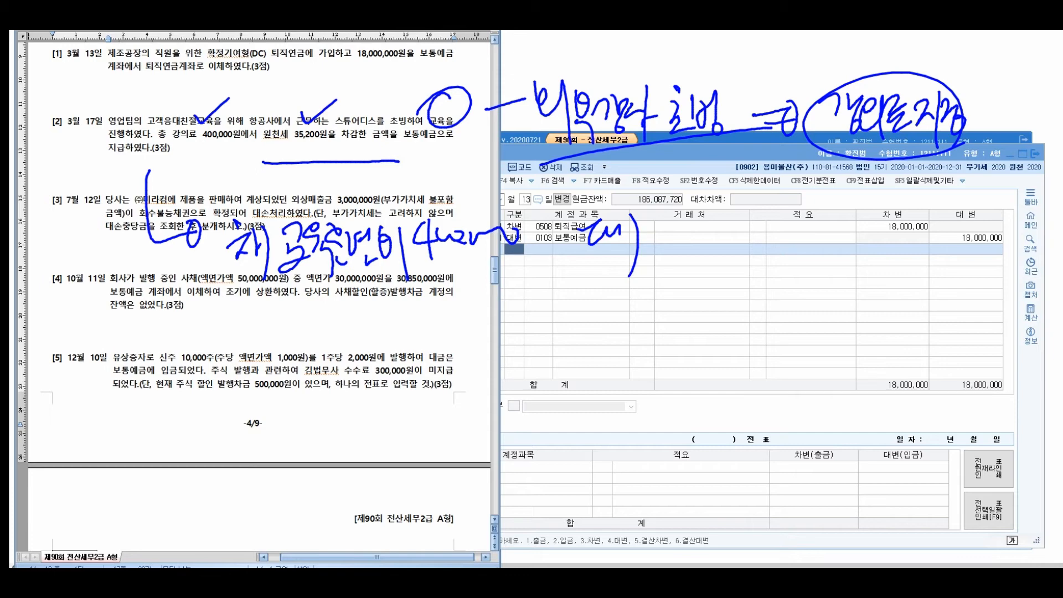
mouse_move(678, 217)
mouse_down()
mouse_move(659, 240)
mouse_move(686, 212)
mouse_up()
mouse_move(676, 223)
mouse_down()
mouse_move(694, 213)
mouse_move(707, 243)
mouse_up()
drag(713, 216, 740, 208)
mouse_move(735, 210)
mouse_down()
mouse_move(736, 288)
mouse_move(767, 233)
mouse_move(753, 256)
mouse_up()
drag(756, 241, 781, 239)
mouse_move(821, 202)
mouse_down()
mouse_move(828, 243)
mouse_move(856, 244)
mouse_move(868, 209)
mouse_up()
drag(881, 230, 877, 239)
mouse_move(886, 222)
mouse_down()
mouse_move(894, 243)
mouse_move(914, 239)
mouse_up()
drag(919, 233, 948, 228)
mouse_move(702, 283)
mouse_down()
mouse_move(708, 343)
mouse_move(747, 332)
mouse_move(770, 301)
mouse_move(785, 335)
mouse_up()
mouse_move(782, 290)
mouse_down()
mouse_move(833, 314)
mouse_move(1038, 300)
mouse_up()
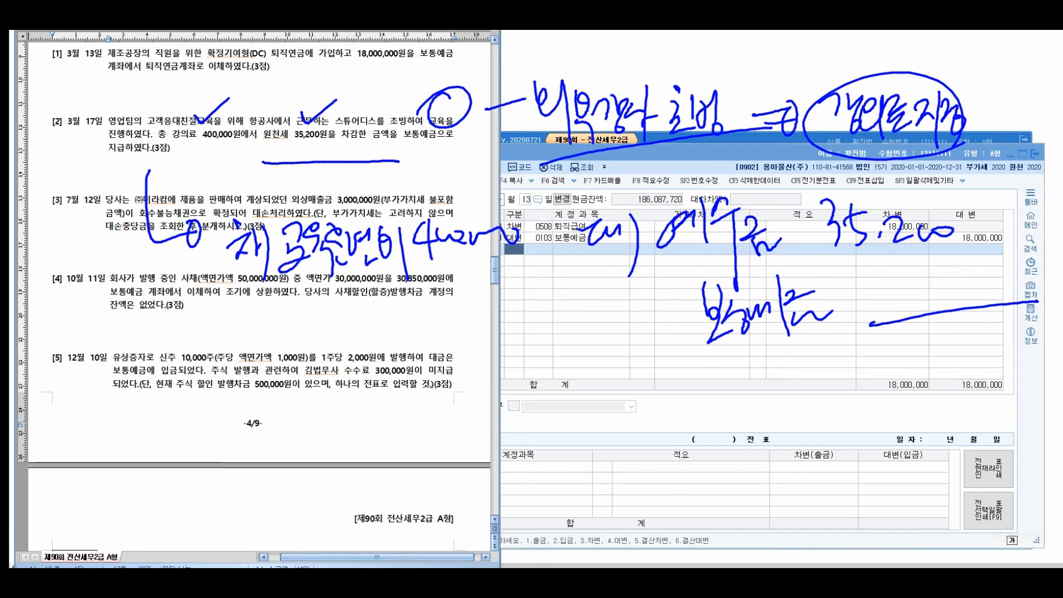
key(Escape)
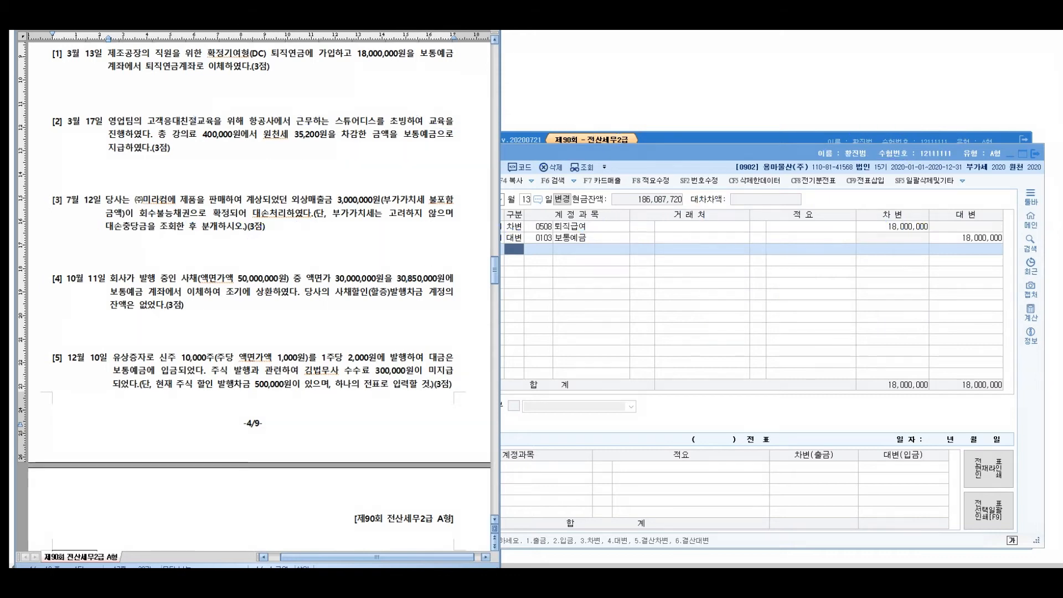
- Return to the general voucher entry and set the voucher date to March 17, 2020
click(590, 194)
click(525, 199)
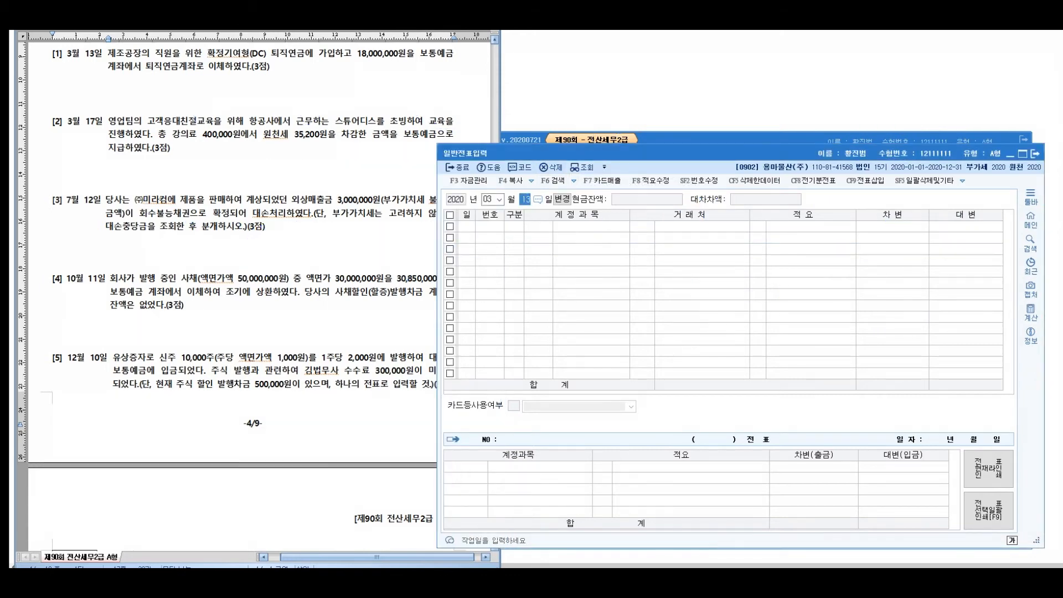
text(17)
key(Return)
- Enter a debit line for account 825 교육훈련비 with an amount of 400,000, without a 거래처 or 적요
text(3)
key(Return)
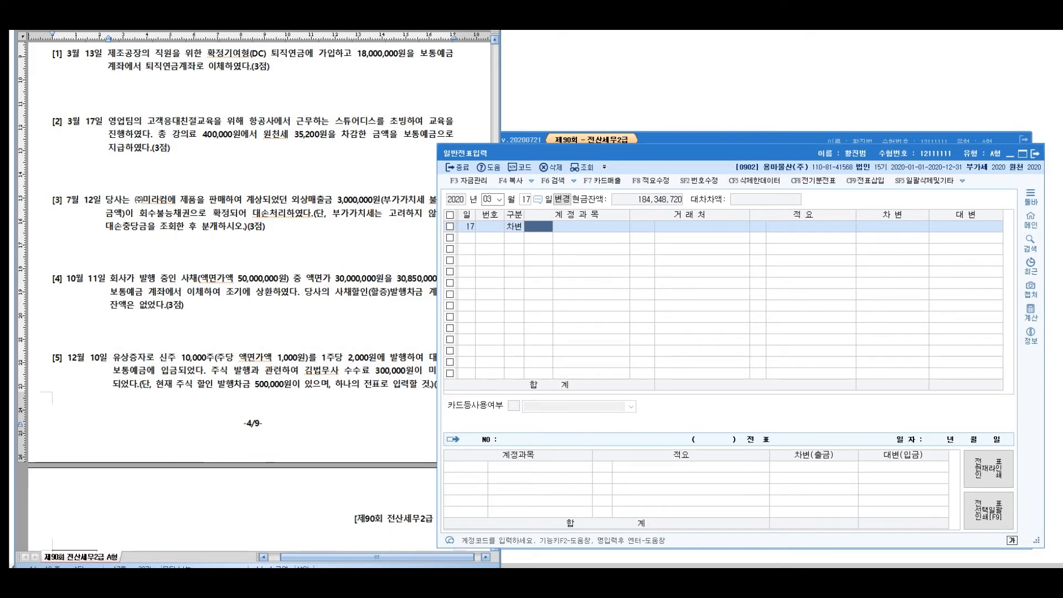
text(0825)
key(Return)
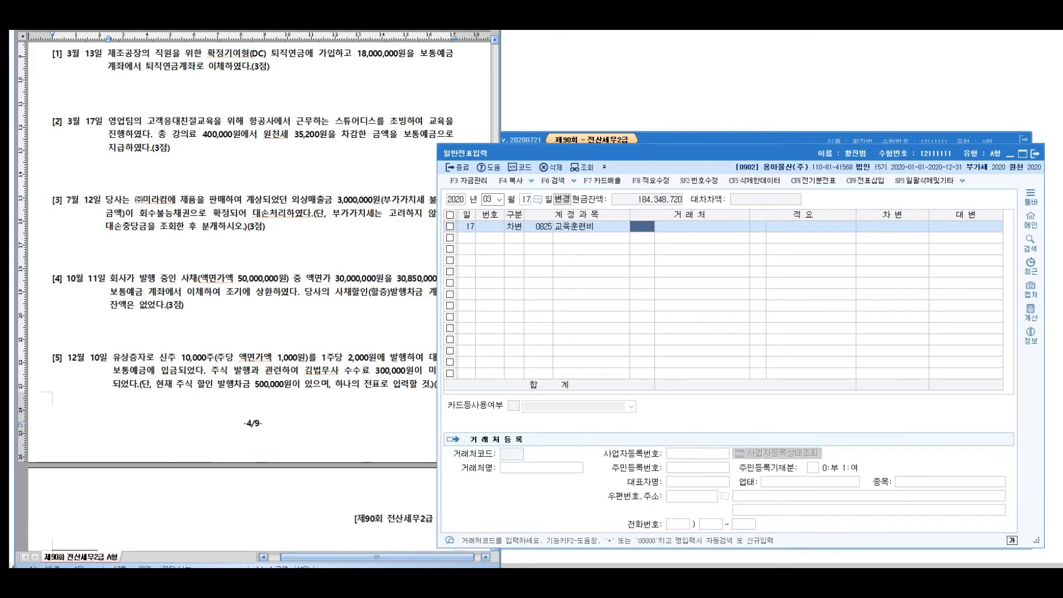
key(Return)
key(Return)
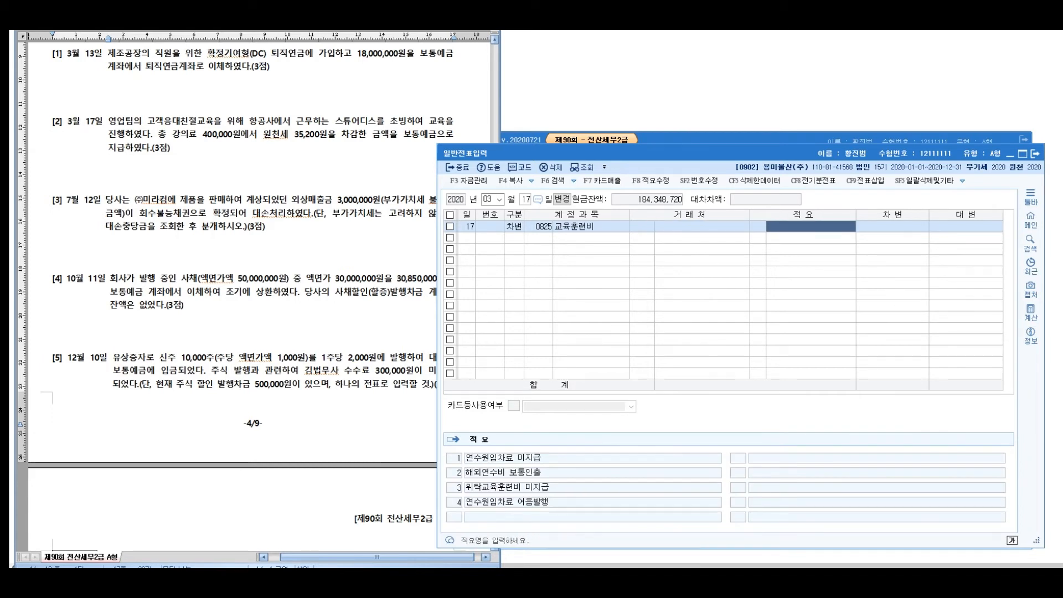
key(Return)
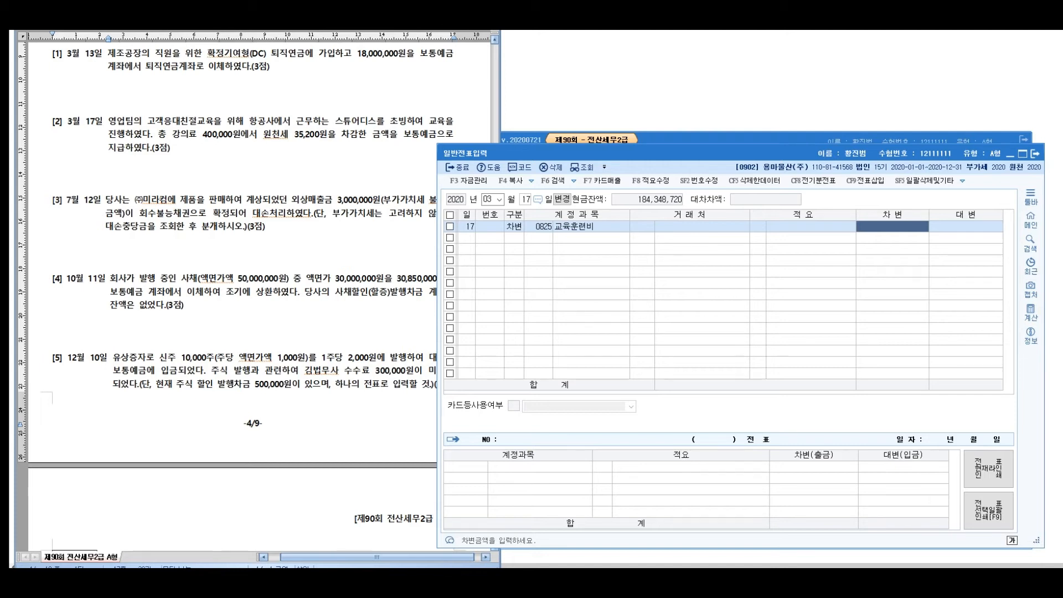
text(400000)
key(Return)
- Enter a credit line for account 254 예수금 with an amount of 35,200
text(4)
key(Return)
text(254)
key(Return)
key(Return)
key(Return)
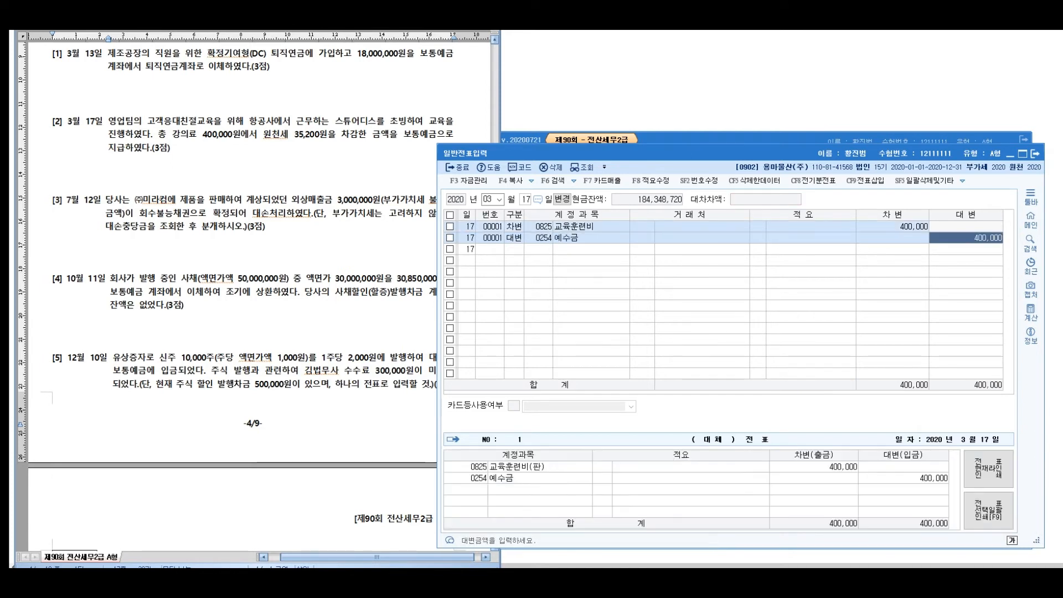
text(35200)
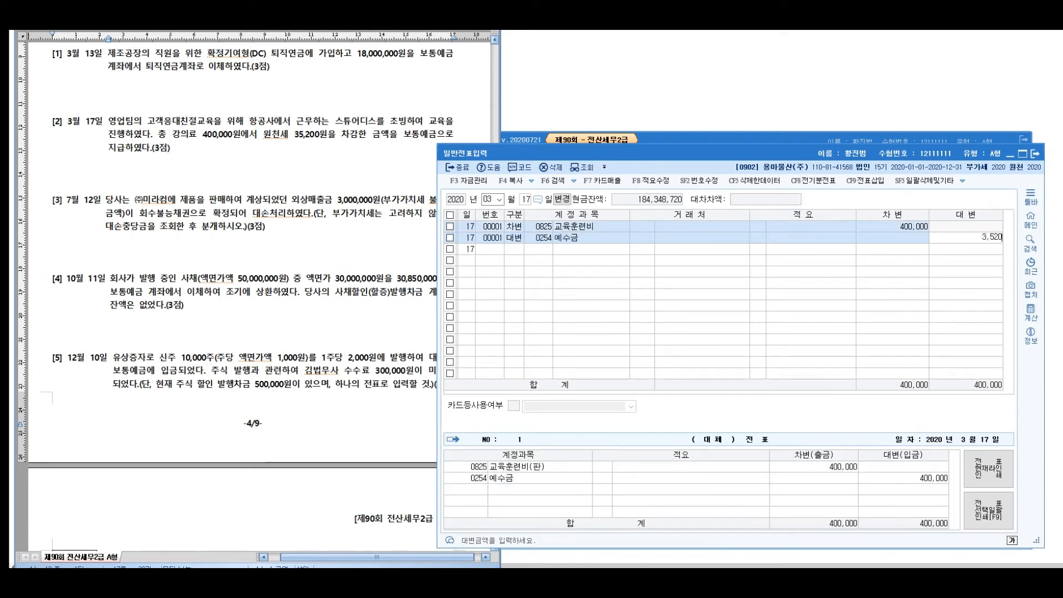
key(Return)
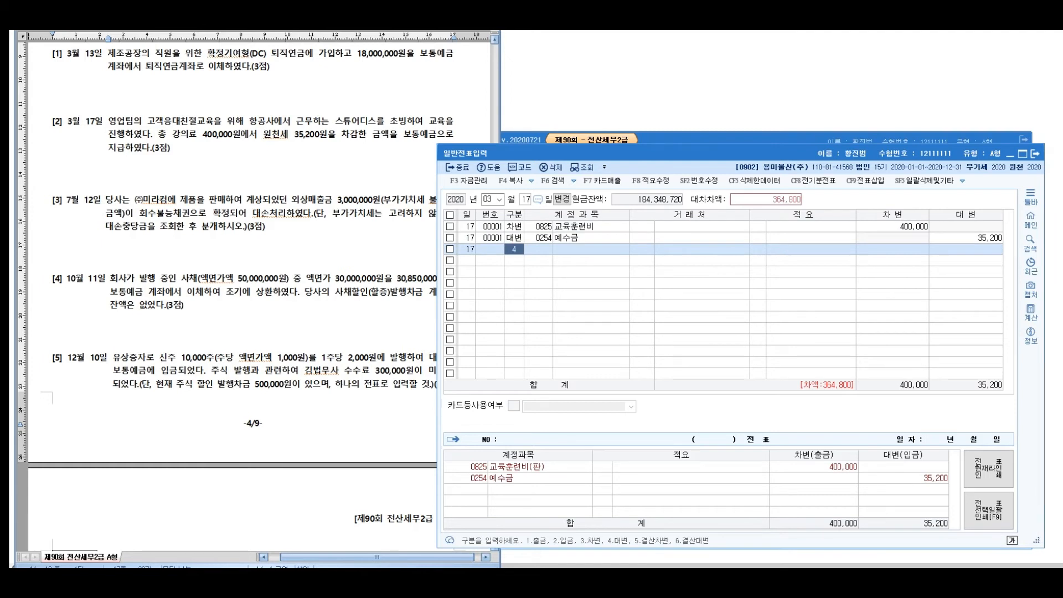
- Enter a credit line for account 103 보통예금 with 364,800 to balance the March 17 voucher
key(Return)
text(103)
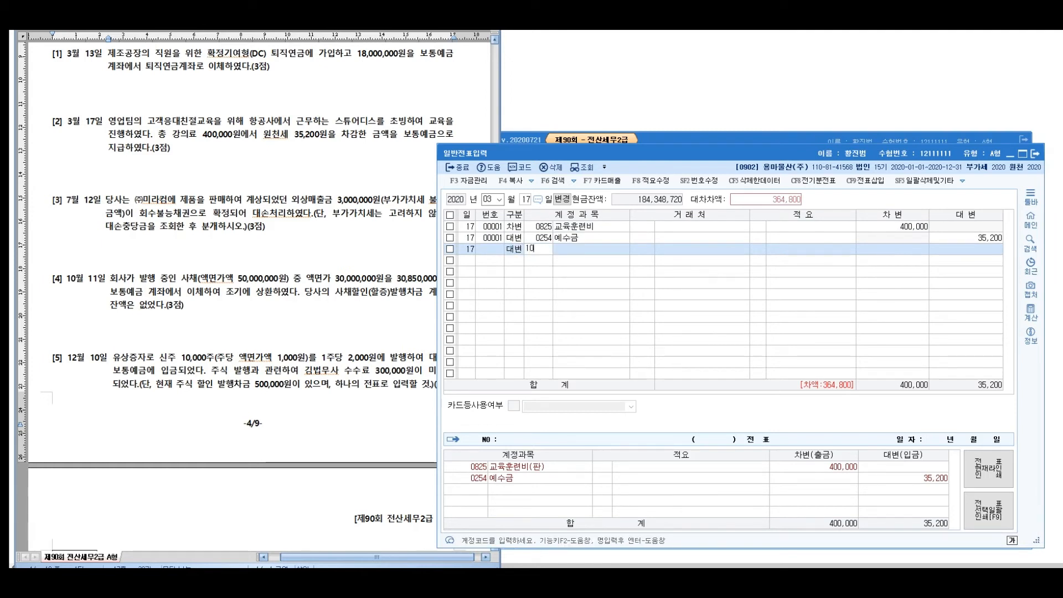
key(Return)
key(Return)
key(Return)
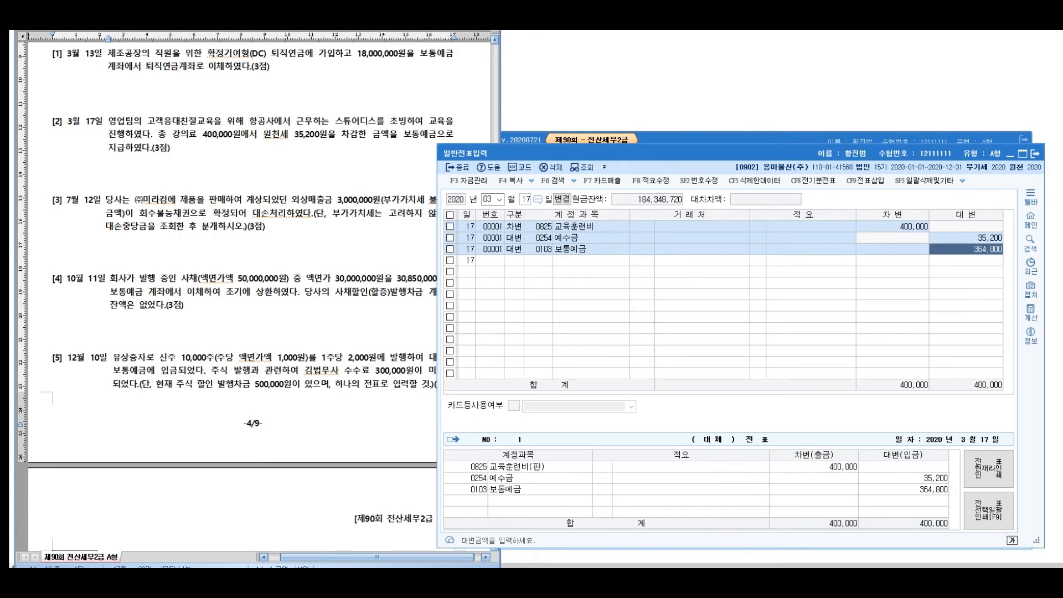
- Bring up transaction [3] of July 12, highlight the 3,000,000 receivable, 회수불능 and VAT wording, and underline and star the 대손충당금 instruction
click(269, 226)
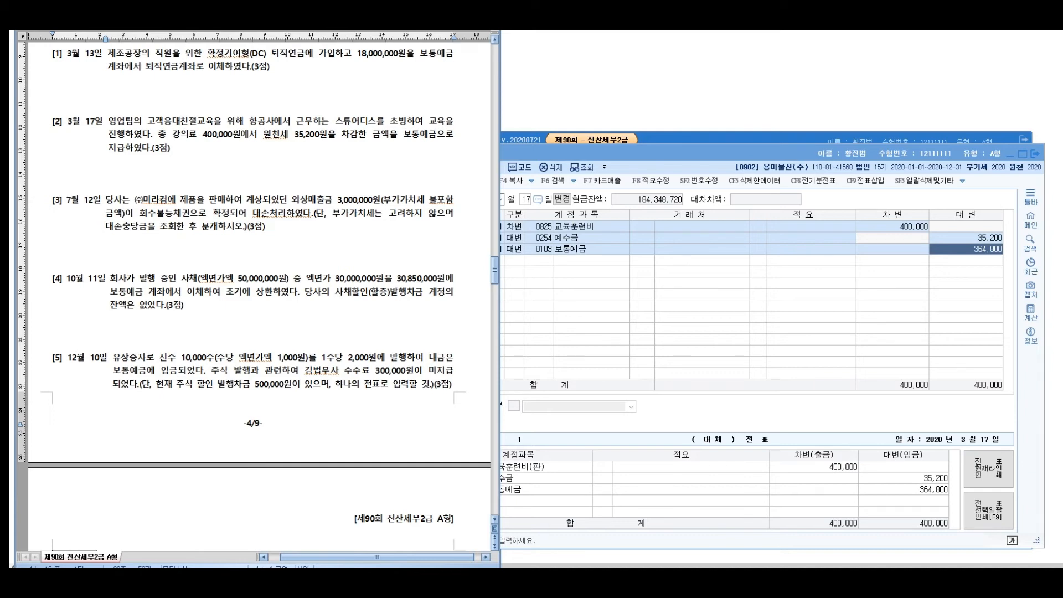
drag(383, 201, 150, 213)
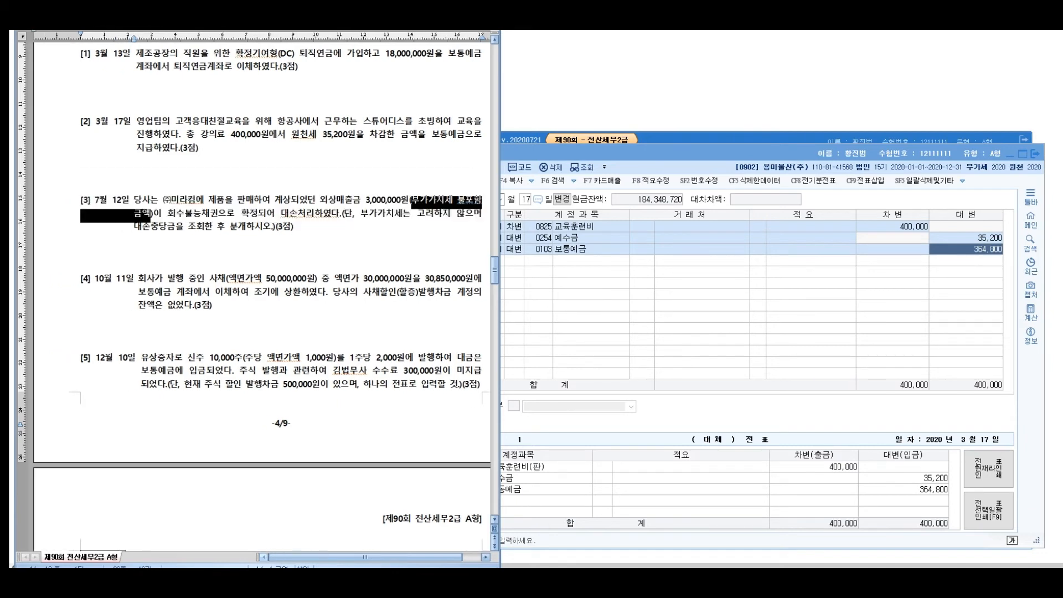
drag(365, 557, 381, 557)
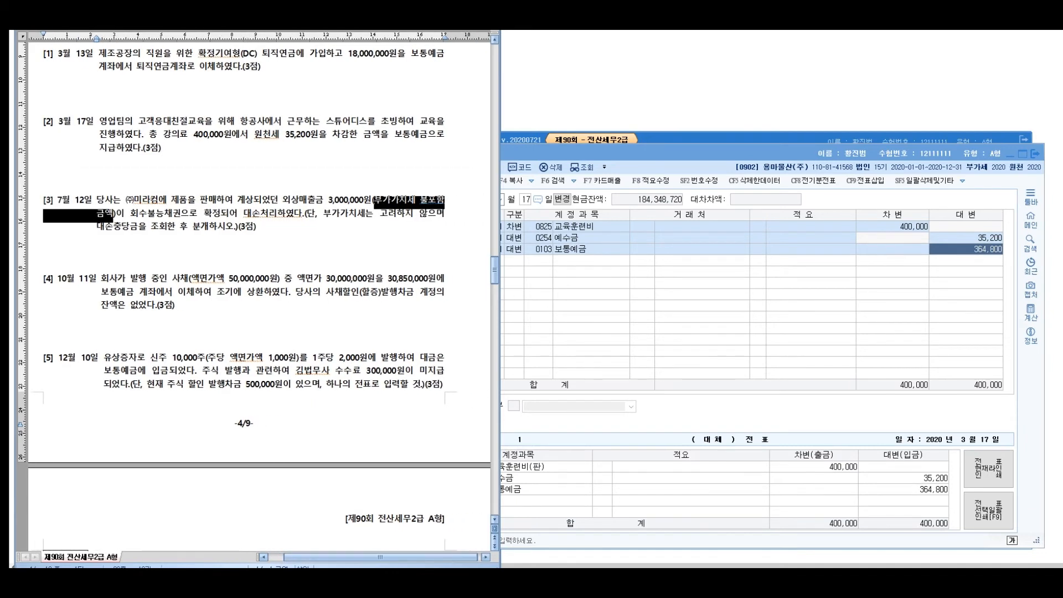
click(258, 227)
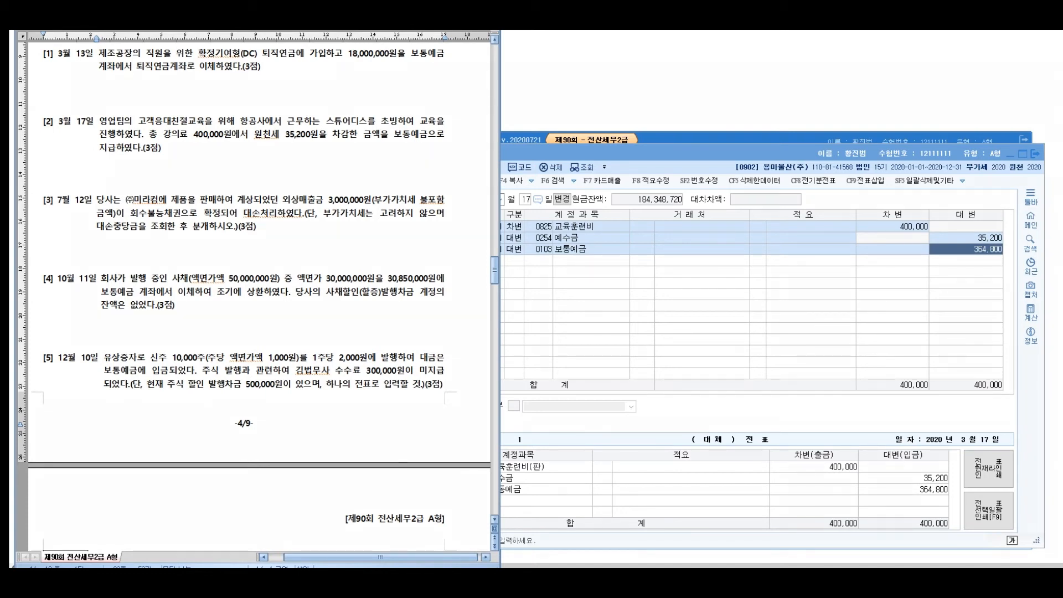
drag(136, 213, 172, 213)
drag(281, 198, 369, 198)
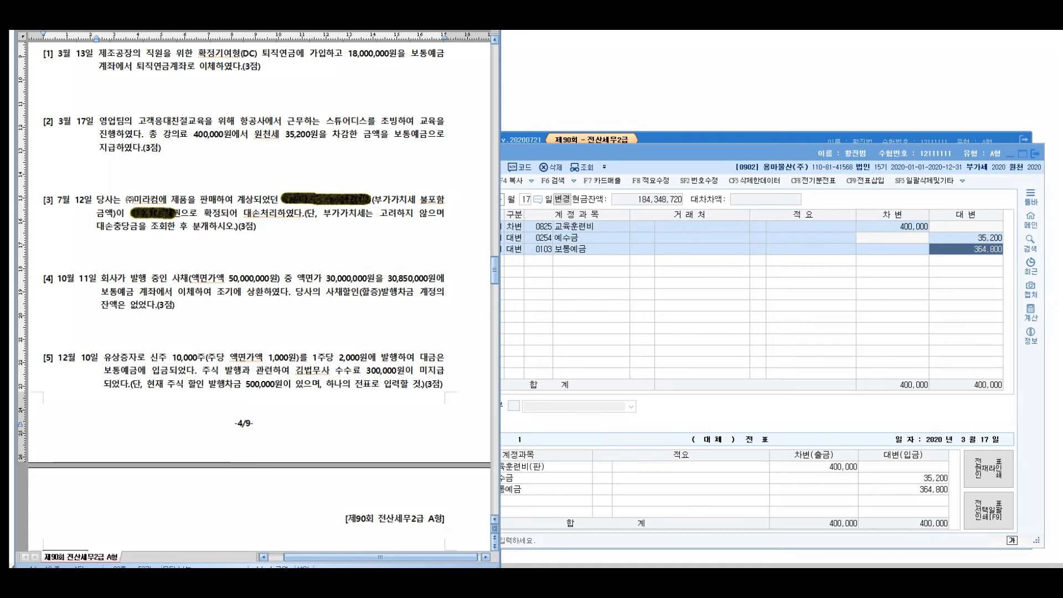
drag(330, 216, 441, 214)
drag(94, 227, 207, 228)
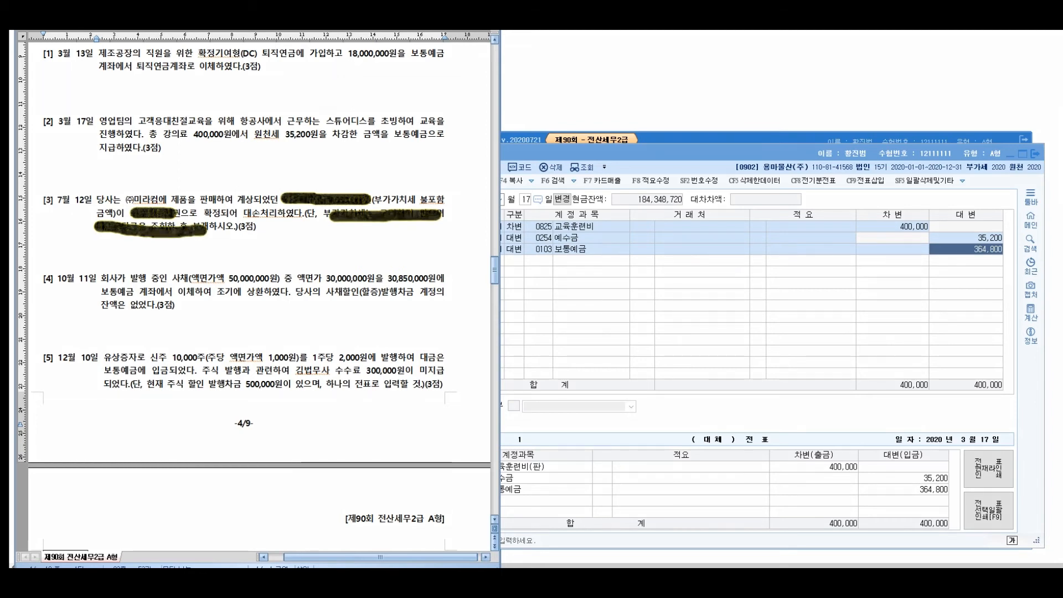
mouse_move(259, 220)
mouse_down()
mouse_move(299, 222)
mouse_move(274, 239)
mouse_up()
drag(97, 247, 225, 232)
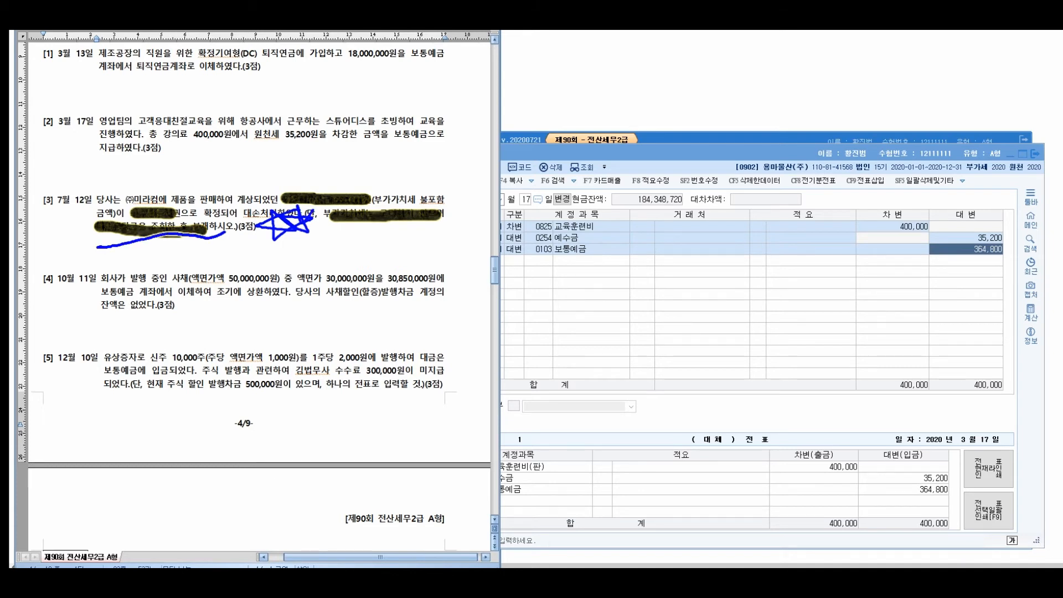
- Draw a line up from ㈜미라컴 in transaction [3] and handwrite a note above it
drag(131, 197, 173, 153)
mouse_move(217, 128)
mouse_down()
mouse_move(201, 150)
mouse_move(217, 136)
mouse_up()
drag(228, 129, 227, 166)
mouse_move(243, 126)
mouse_down()
mouse_move(232, 156)
mouse_move(247, 164)
mouse_up()
mouse_move(259, 133)
mouse_down()
mouse_move(261, 168)
mouse_move(264, 147)
mouse_up()
drag(271, 123, 282, 167)
mouse_move(284, 126)
mouse_down()
mouse_move(288, 140)
mouse_move(302, 133)
mouse_up()
mouse_move(302, 146)
mouse_down()
mouse_move(303, 168)
mouse_move(386, 123)
mouse_move(390, 174)
mouse_up()
mouse_move(396, 122)
mouse_down()
mouse_move(408, 148)
mouse_move(447, 129)
mouse_up()
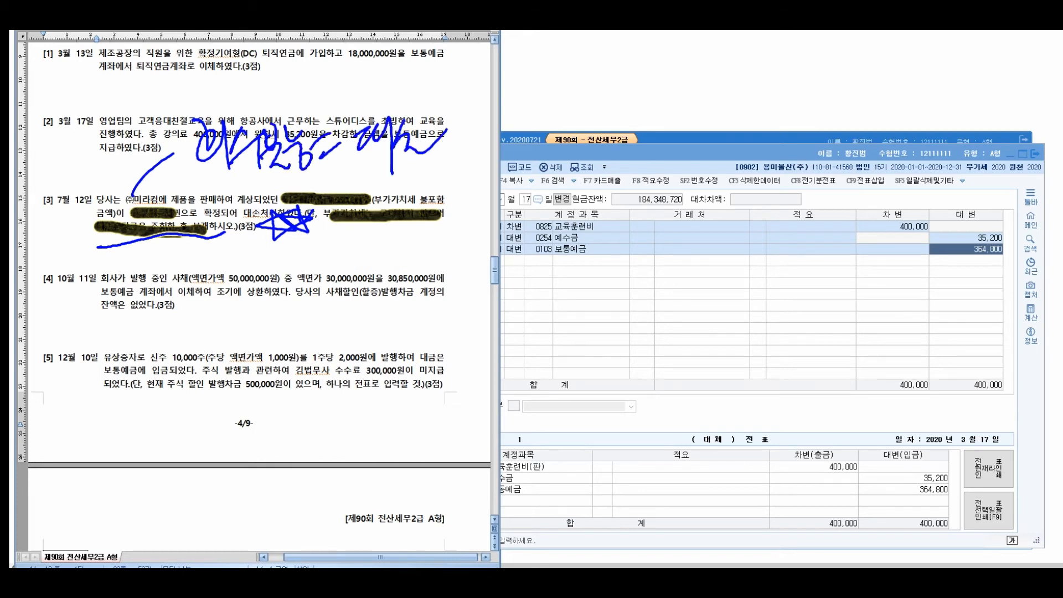
- Draw a debit/credit divider and handwrite 대손충당금 on the debit side with a blank, question-marked amount
drag(394, 244, 243, 527)
drag(61, 305, 97, 292)
mouse_move(105, 283)
mouse_down()
mouse_move(112, 339)
mouse_move(171, 313)
mouse_up()
mouse_move(184, 279)
mouse_down()
mouse_move(186, 315)
mouse_move(194, 302)
mouse_up()
drag(185, 307, 194, 318)
drag(194, 282, 227, 310)
drag(252, 309, 364, 306)
mouse_move(266, 279)
mouse_down()
mouse_move(283, 262)
mouse_move(286, 279)
mouse_up()
drag(280, 297, 288, 302)
mouse_move(296, 271)
mouse_down()
mouse_move(311, 269)
mouse_move(310, 299)
mouse_up()
drag(317, 267, 330, 265)
drag(330, 288, 331, 297)
- Handwrite the credit side of transaction [3] as 외상매출금 3,000,000
mouse_move(432, 286)
mouse_down()
mouse_move(399, 315)
mouse_move(446, 290)
mouse_up()
drag(449, 288, 455, 339)
mouse_move(509, 271)
mouse_down()
mouse_move(498, 296)
mouse_move(517, 320)
mouse_up()
drag(521, 270, 523, 346)
mouse_move(523, 302)
mouse_down()
mouse_move(536, 288)
mouse_move(542, 299)
mouse_up()
mouse_move(546, 282)
mouse_down()
mouse_move(549, 321)
mouse_move(575, 302)
mouse_move(588, 351)
mouse_up()
drag(588, 271, 601, 301)
drag(584, 302, 620, 318)
mouse_move(622, 285)
mouse_down()
mouse_move(637, 316)
mouse_move(654, 299)
mouse_move(742, 316)
mouse_up()
mouse_move(757, 282)
mouse_down()
mouse_move(812, 286)
mouse_move(827, 302)
mouse_up()
drag(830, 296, 891, 283)
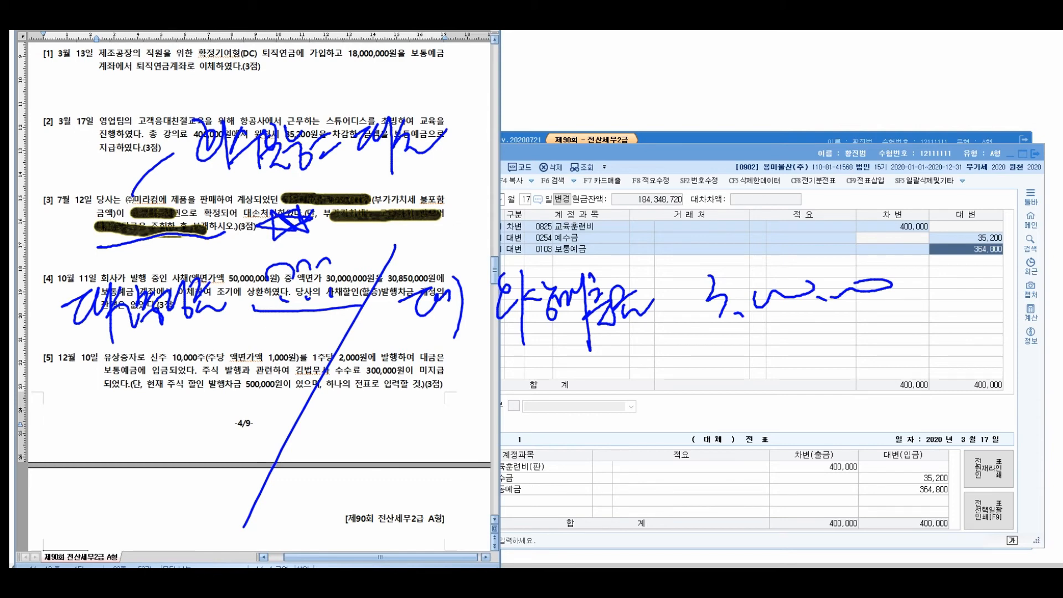
- Circle the unknown 대손충당금 amount, handwrite 대손상각비 with a blank amount below it, and clear the annotations
mouse_move(332, 244)
mouse_down()
mouse_move(354, 265)
mouse_move(349, 280)
mouse_up()
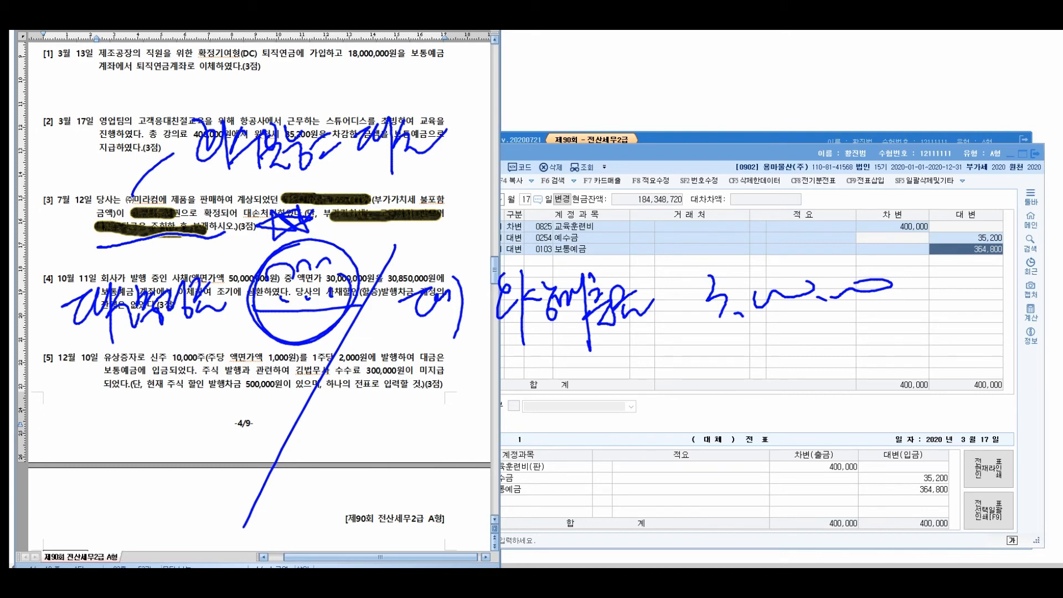
mouse_move(71, 422)
mouse_down()
mouse_move(96, 406)
mouse_move(104, 424)
mouse_up()
drag(104, 410, 113, 417)
mouse_move(114, 403)
mouse_down()
mouse_move(116, 472)
mouse_move(145, 419)
mouse_up()
drag(148, 400, 168, 436)
drag(164, 399, 185, 448)
mouse_move(194, 403)
mouse_down()
mouse_move(198, 435)
mouse_move(212, 426)
mouse_up()
drag(213, 397, 215, 467)
drag(237, 429, 310, 410)
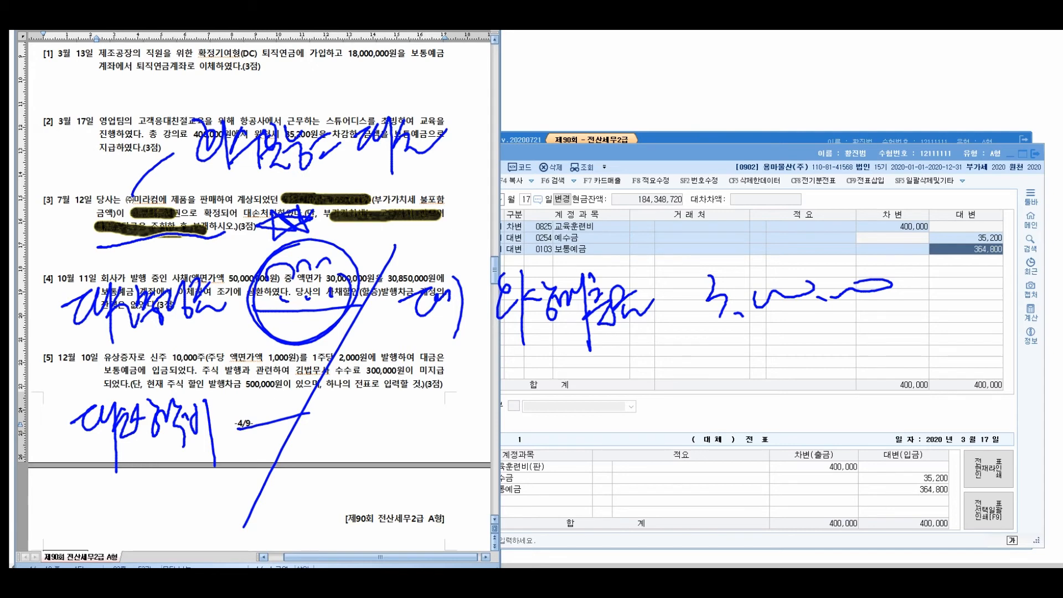
key(Escape)
- Close the voucher entry, open 계정별원장, and set its period to January 1 through July 12, 2020
key(Escape)
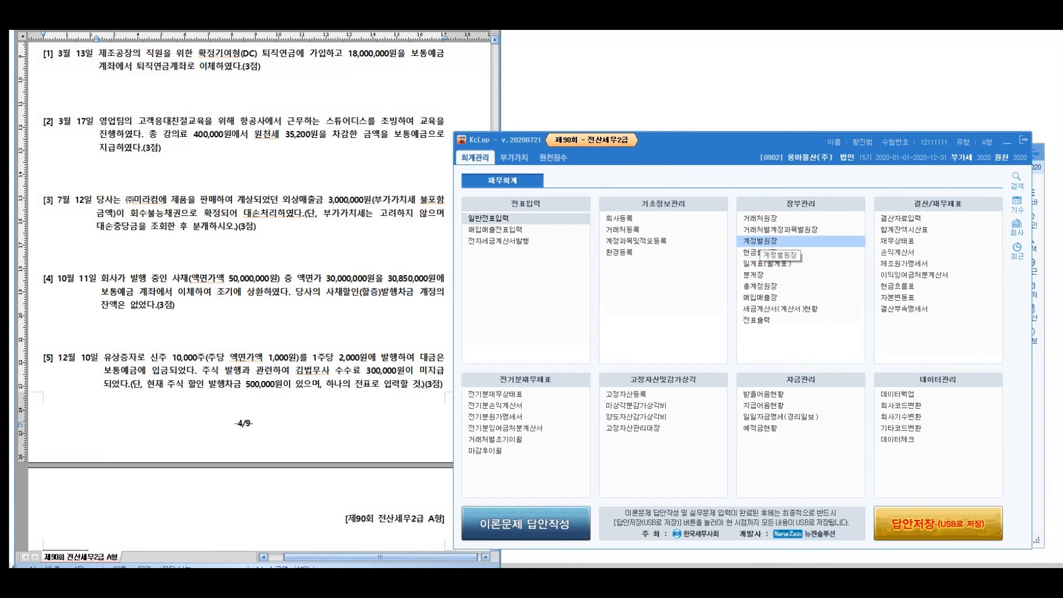
click(759, 241)
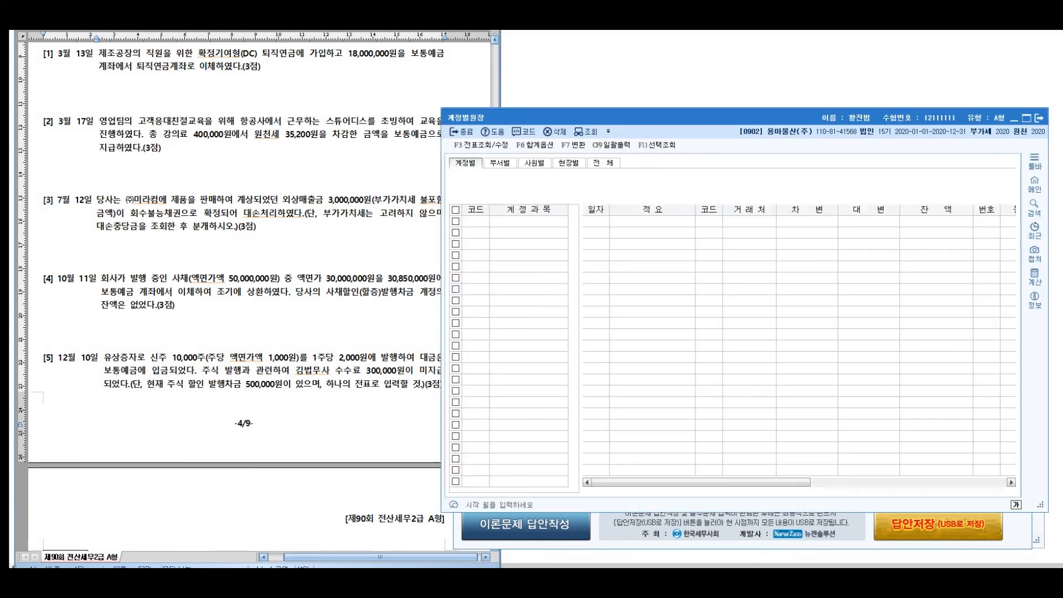
text(1)
key(Return)
key(Return)
text(7)
key(Return)
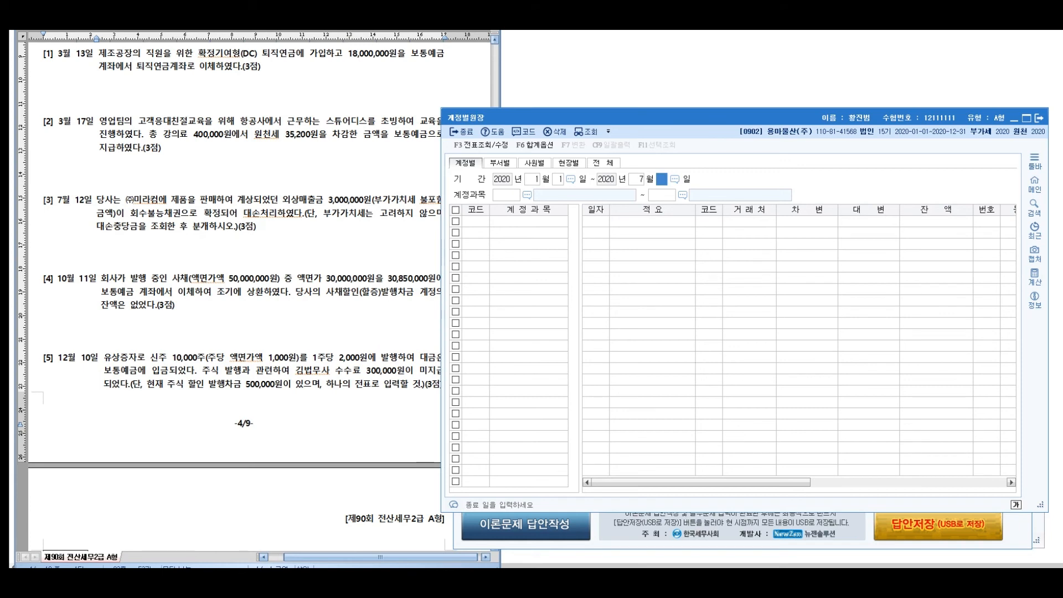
text(12)
key(Return)
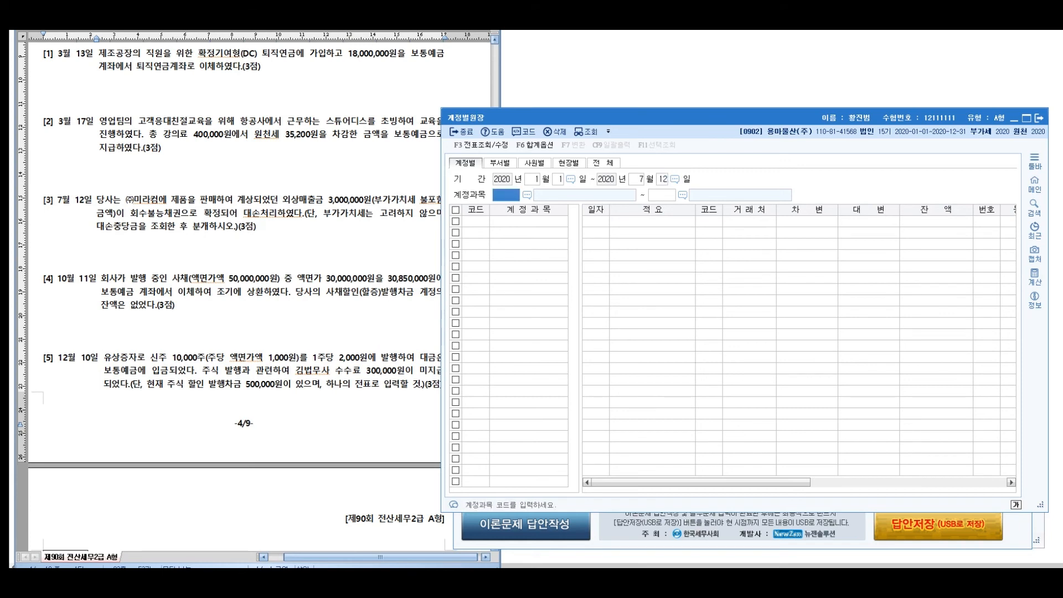
- Look up account 109 대손충당금 in the account ledger
text(108)
key(Return)
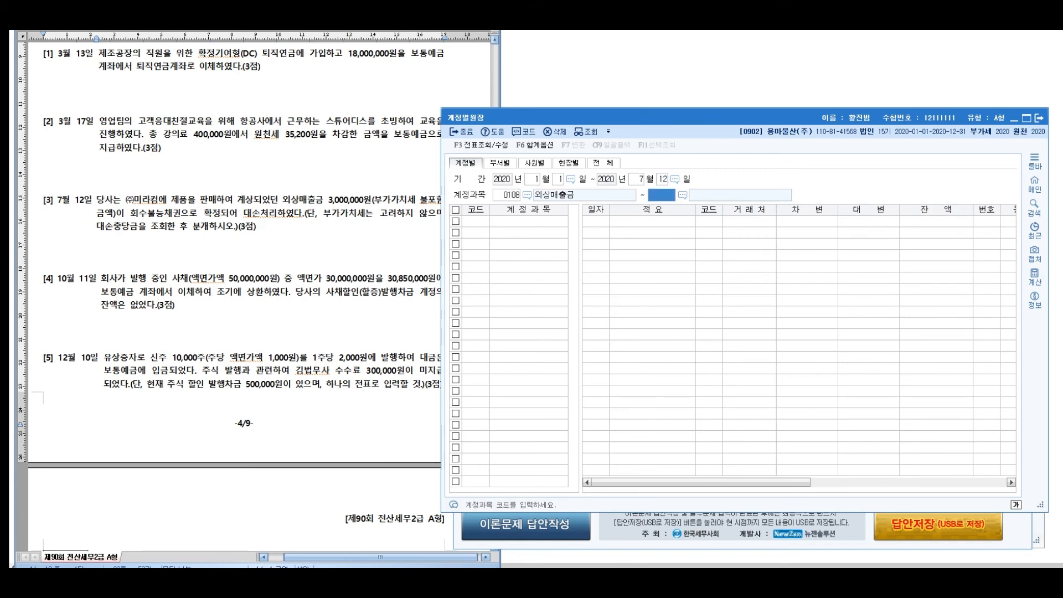
text(109)
key(Return)
key(Return)
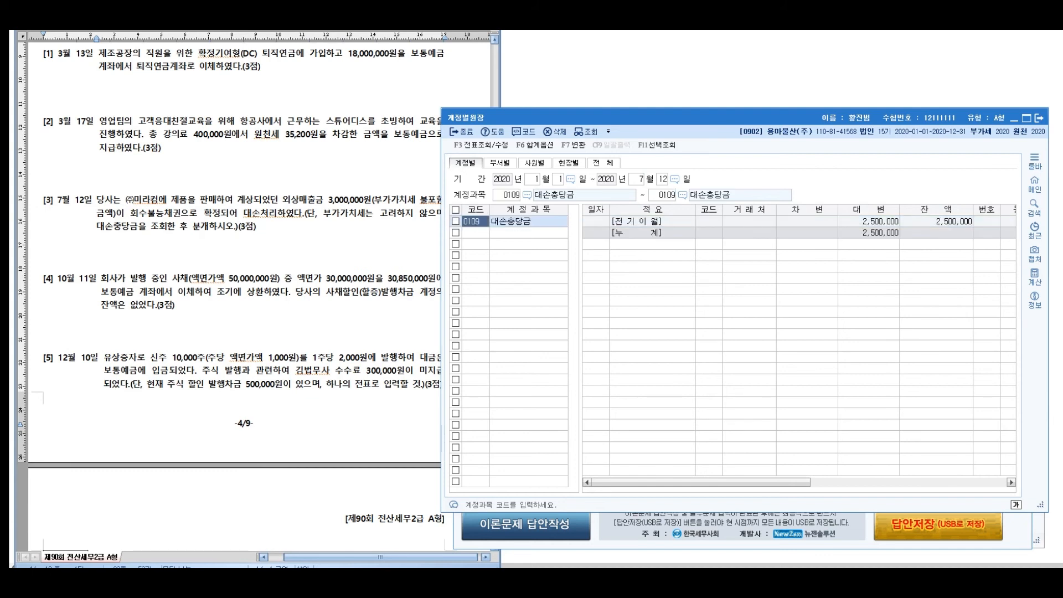
- Select the carried-forward credit amount of 대손충당금 and circle it with the pen
click(877, 221)
mouse_move(770, 482)
mouse_down()
mouse_move(841, 482)
mouse_move(769, 482)
mouse_up()
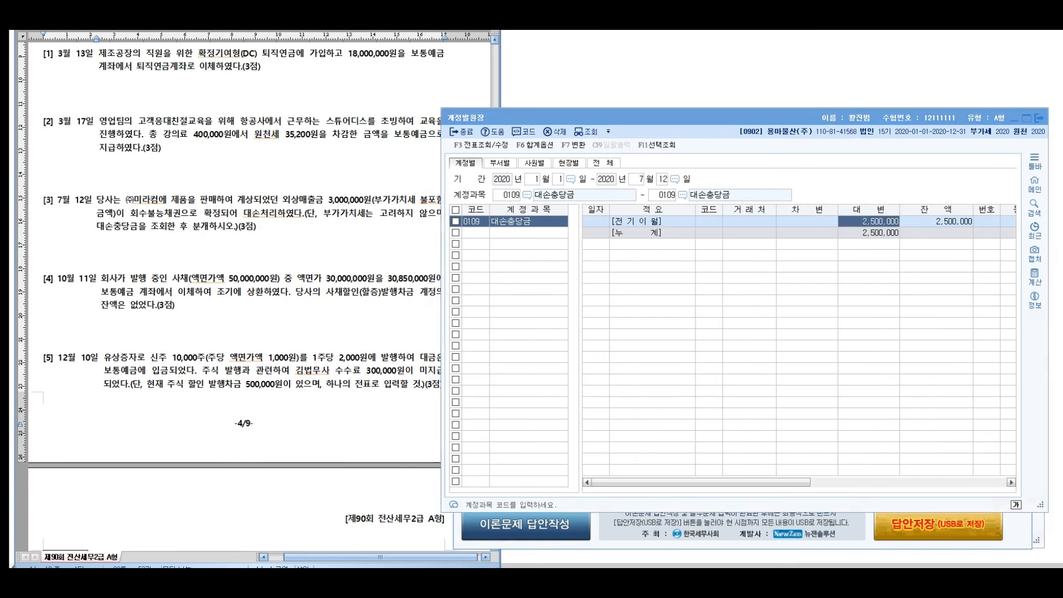
mouse_move(887, 192)
mouse_down()
mouse_move(875, 168)
mouse_move(814, 246)
mouse_up()
drag(881, 178, 831, 262)
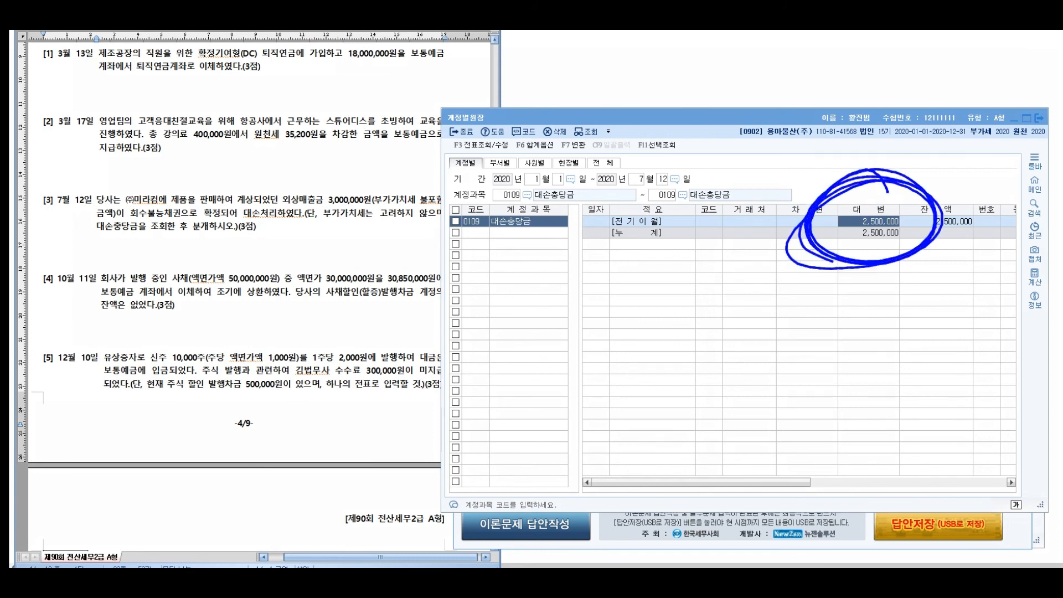
- Draw a debit/credit divider over the ledger and handwrite the credit entry 외상매출금 3,000,000, labelling the debit side too
drag(763, 301, 668, 474)
drag(339, 288, 347, 299)
mouse_move(332, 317)
mouse_down()
mouse_move(339, 336)
mouse_move(360, 327)
mouse_up()
drag(370, 303, 374, 340)
mouse_move(773, 305)
mouse_down()
mouse_move(817, 343)
mouse_move(782, 396)
mouse_move(828, 382)
mouse_move(841, 409)
mouse_up()
mouse_move(844, 357)
mouse_down()
mouse_move(866, 394)
mouse_move(911, 379)
mouse_up()
mouse_move(794, 437)
mouse_down()
mouse_move(801, 466)
mouse_move(864, 455)
mouse_up()
drag(868, 456, 963, 429)
click(892, 460)
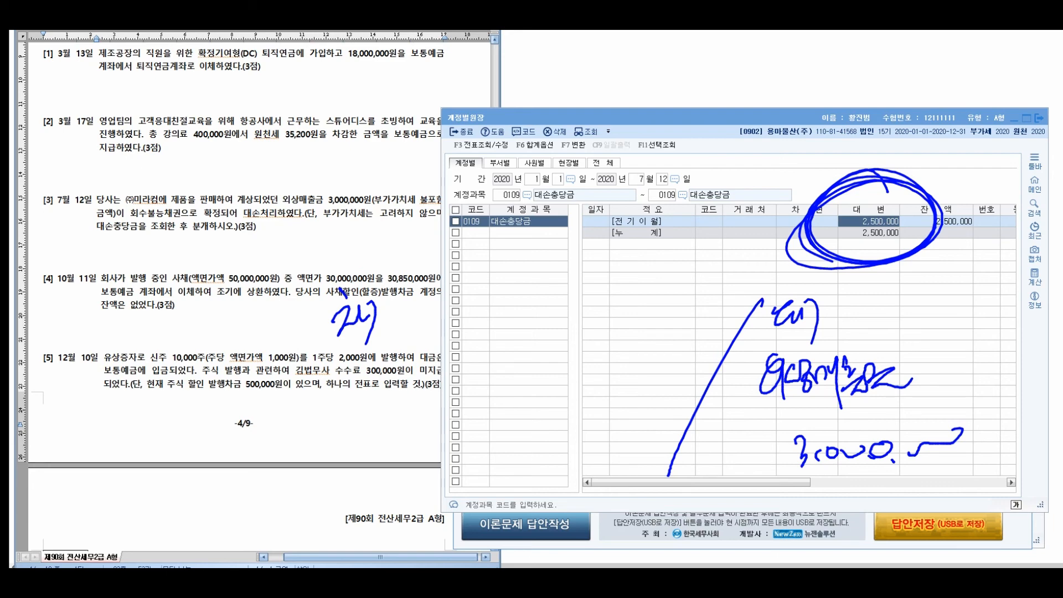
- Check-mark 회수불능채권 in transaction [3] and handwrite the debits 대손충당금 2,500,000 and 대손상각비 500,000
drag(218, 151, 158, 210)
mouse_move(401, 310)
mouse_down()
mouse_move(408, 304)
mouse_move(434, 338)
mouse_move(451, 299)
mouse_move(479, 288)
mouse_move(503, 293)
mouse_move(518, 327)
mouse_move(545, 289)
mouse_move(559, 301)
mouse_up()
mouse_move(457, 374)
mouse_down()
mouse_move(466, 385)
mouse_move(517, 360)
mouse_move(559, 362)
mouse_move(606, 337)
mouse_up()
mouse_move(521, 425)
mouse_down()
mouse_move(518, 454)
mouse_move(621, 418)
mouse_up()
mouse_move(288, 467)
mouse_down()
mouse_move(343, 468)
mouse_move(381, 448)
mouse_move(397, 487)
mouse_up()
drag(399, 438, 412, 464)
mouse_move(417, 429)
mouse_down()
mouse_move(420, 493)
mouse_move(653, 441)
mouse_up()
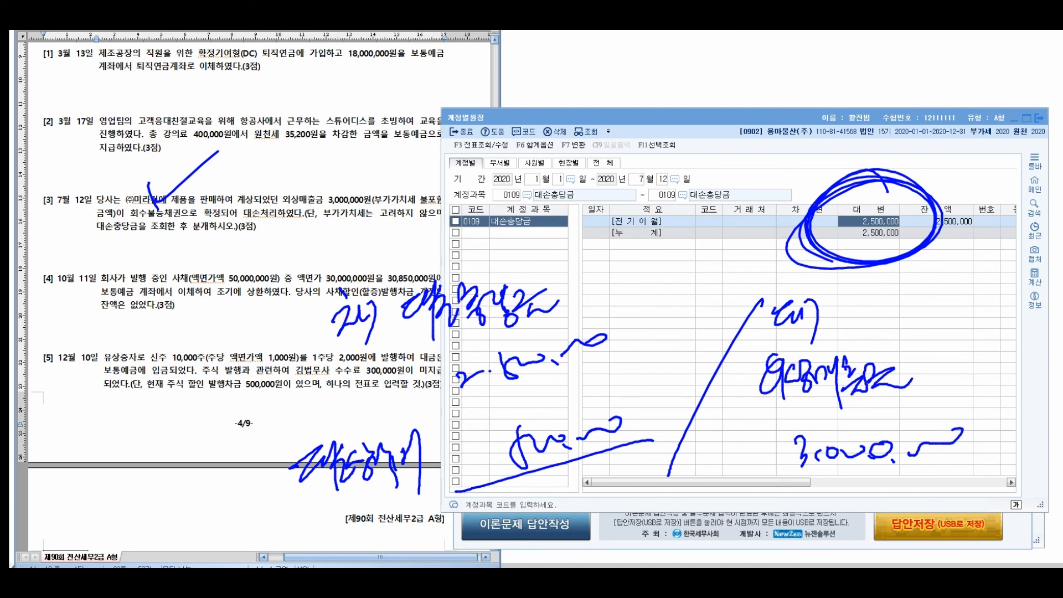
- Leave the annotated account ledger and open general voucher entry (일반전표입력) for July 12
key(Escape)
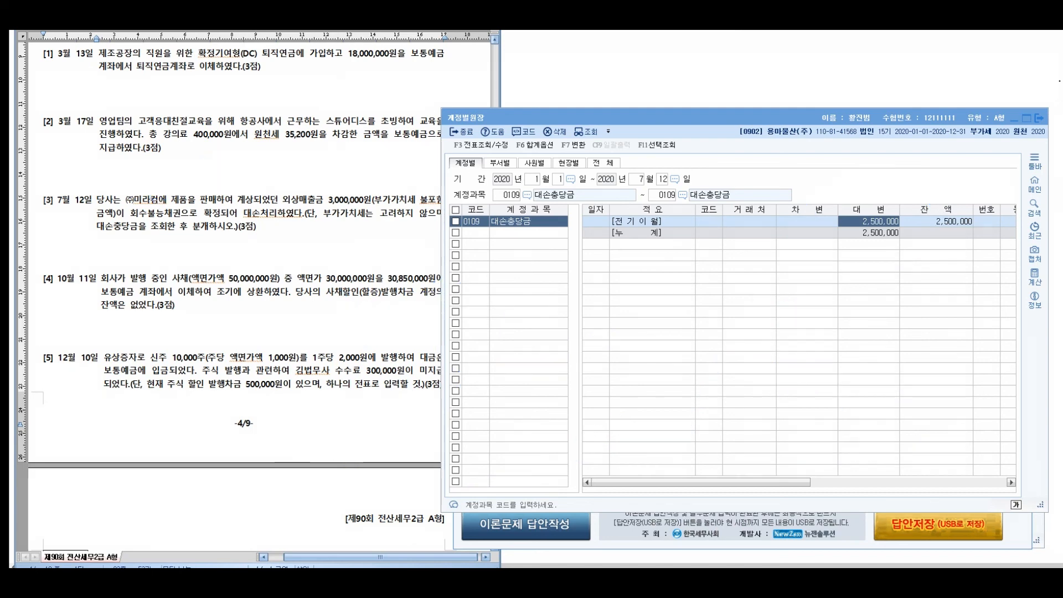
click(1039, 118)
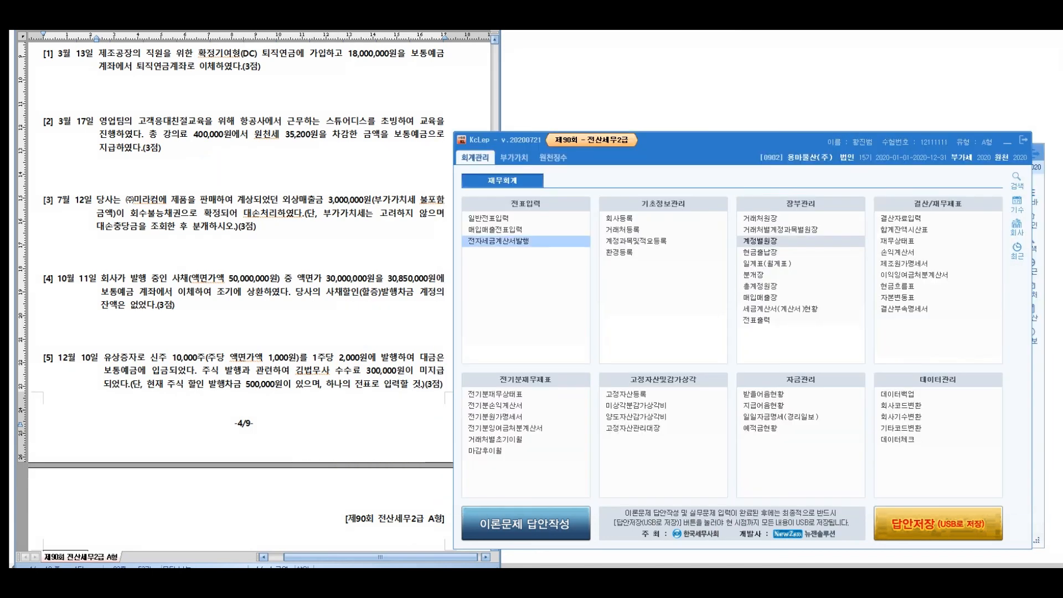
click(488, 218)
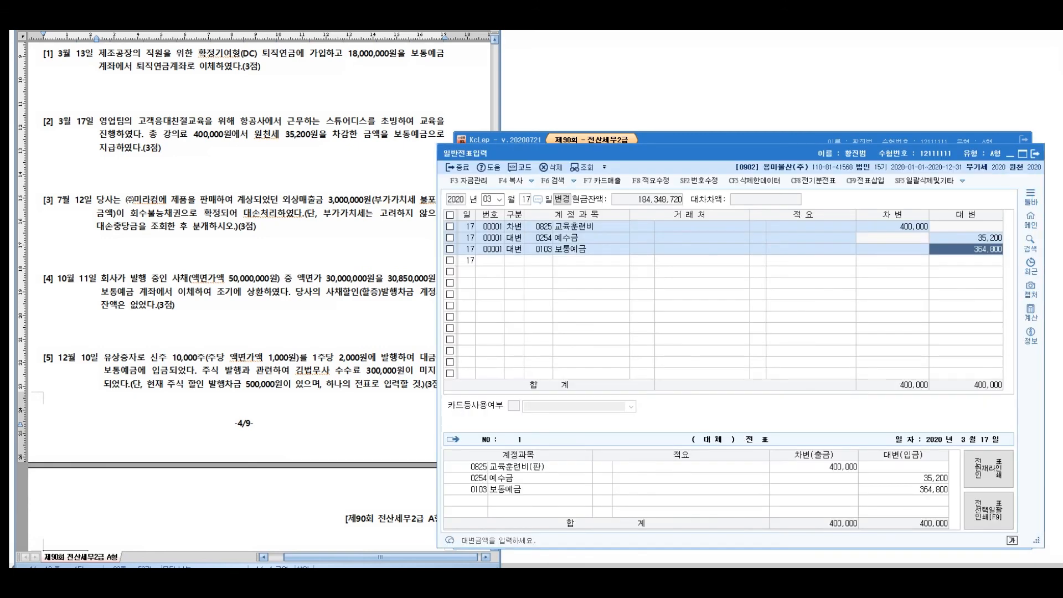
click(488, 200)
text(07)
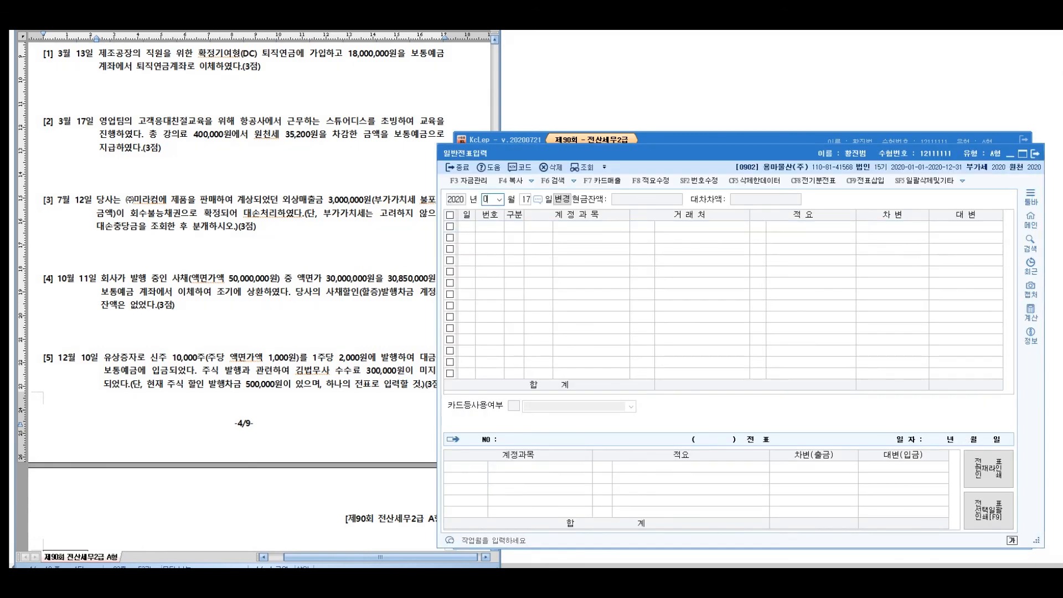
text(12)
key(Return)
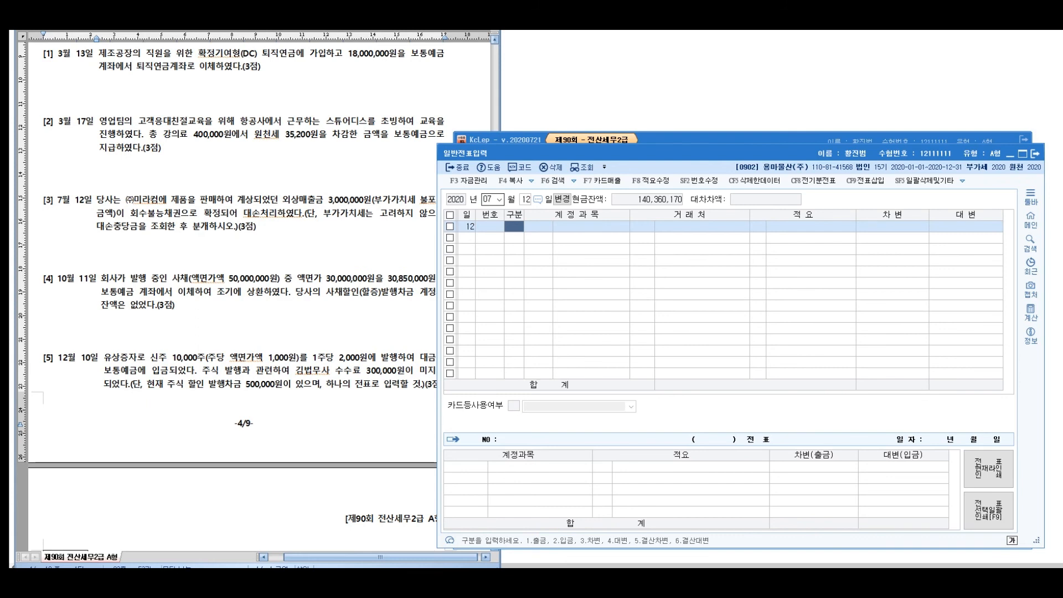
- Start a debit line for account 109 대손충당금 with (주)미라컴 as the trading partner
text(3)
key(Return)
text(109)
key(Return)
key(plus)
text(ㅇ)
key(BackSpace)
text((주))
text(미라컴)
key(Return)
key(Return)
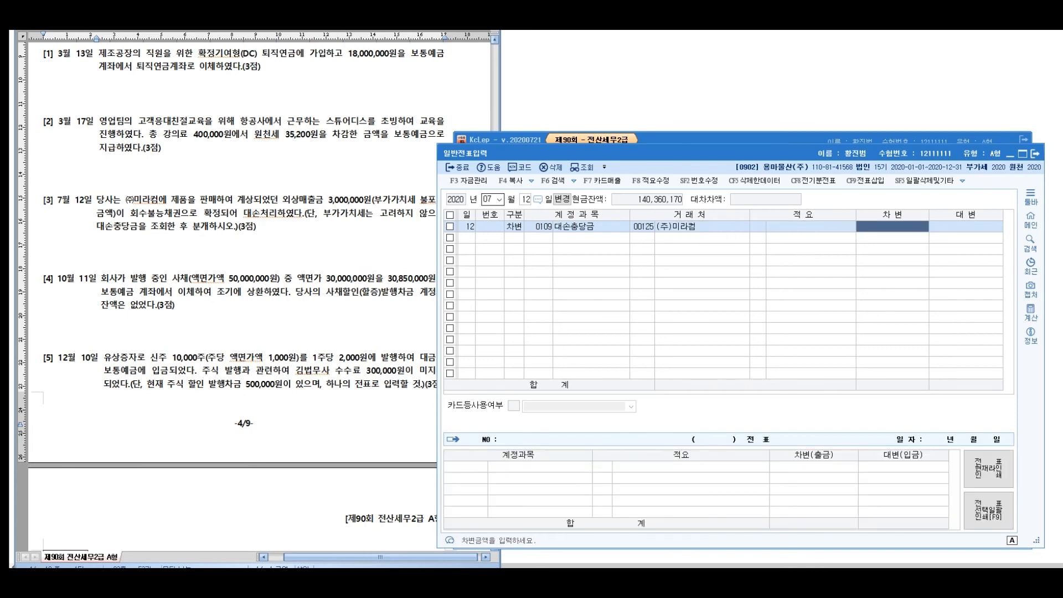
- Set the debit amount of the 대손충당금 line to 2,500,000
text(3000)
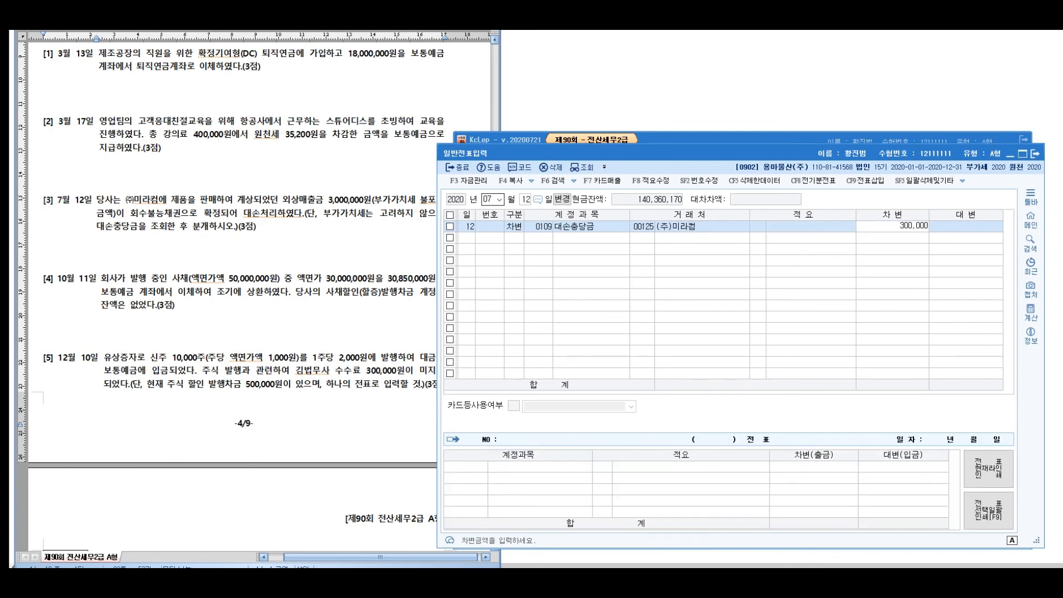
key(BackSpace)
key(BackSpace)
key(BackSpace)
key(BackSpace)
text(2,500,000)
key(Return)
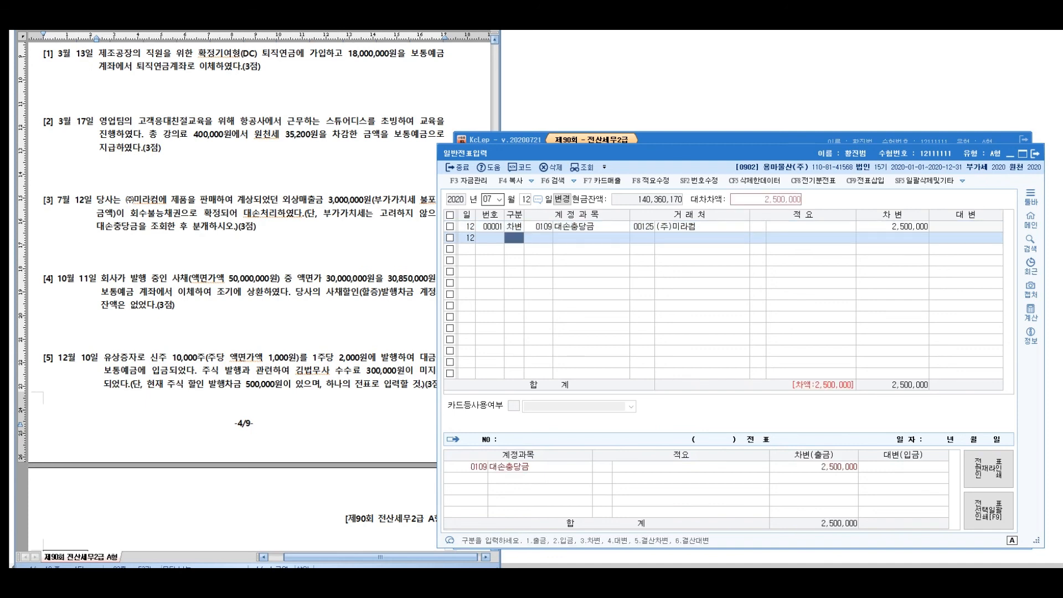
- Add a debit line for account 835 대손상각비 with partner 125 (주)미라컴 and amount 500,000
text(3835)
key(Return)
text(125)
key(Return)
key(Return)
text(500,000)
key(Return)
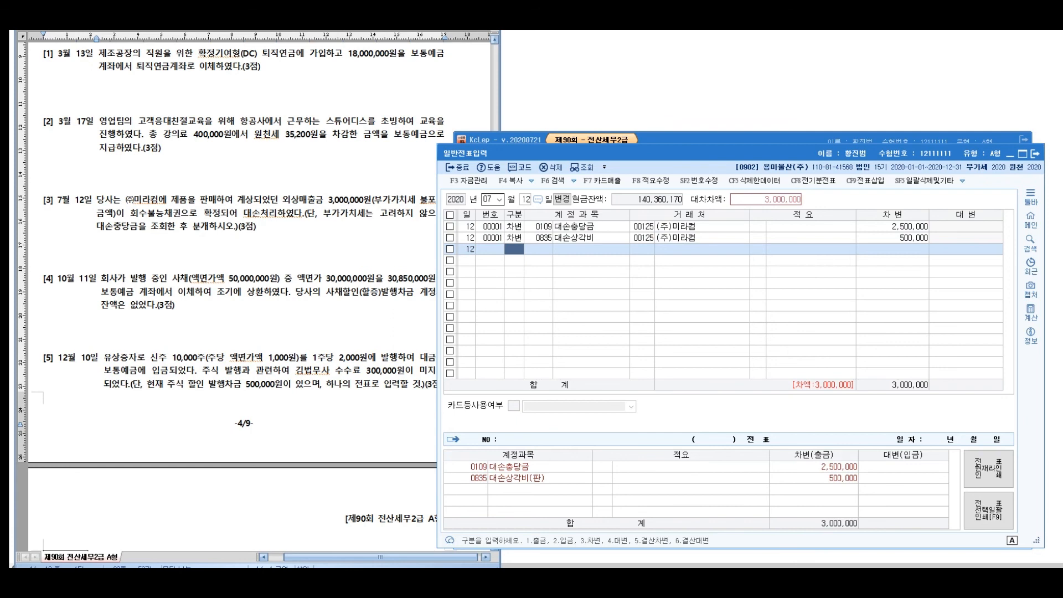
- Complete the voucher with a credit line for account 108 외상매출금, partner (주)미라컴, amount 3,000,000
key(Return)
text(1)
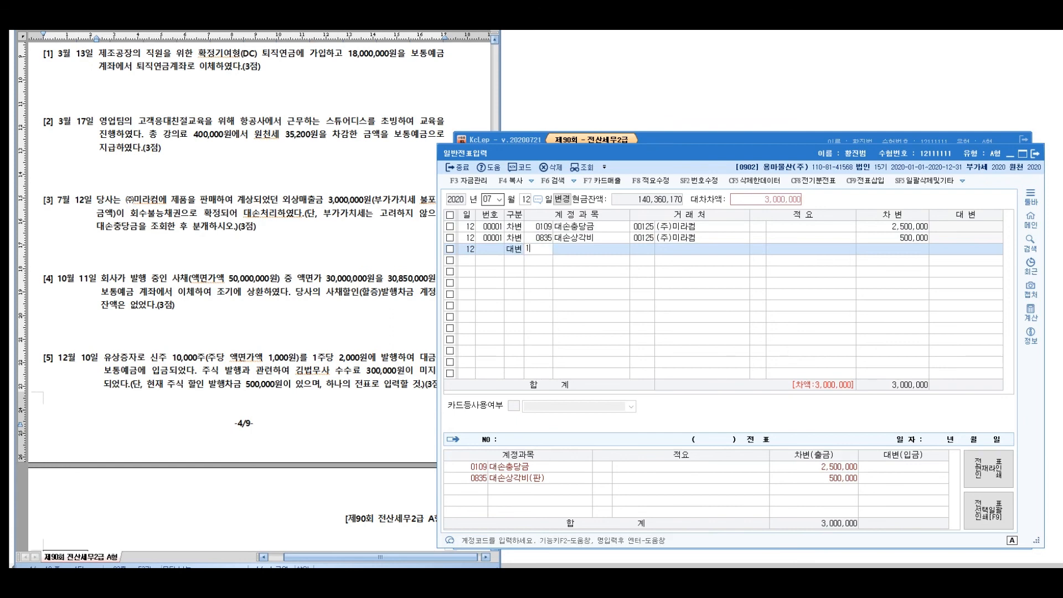
text(08)
key(Return)
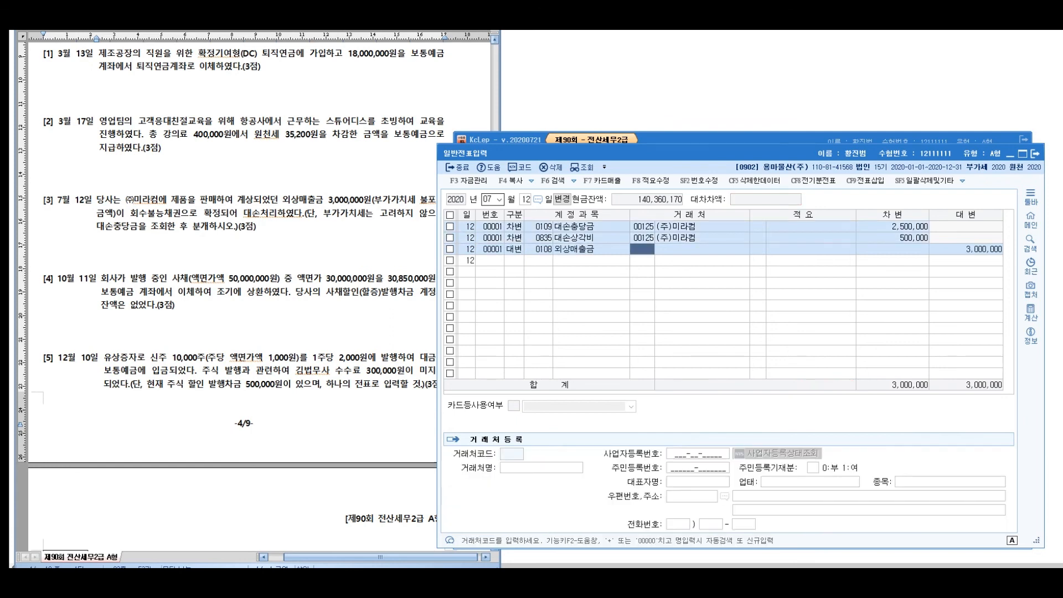
key(Return)
key(Return)
key(Return)
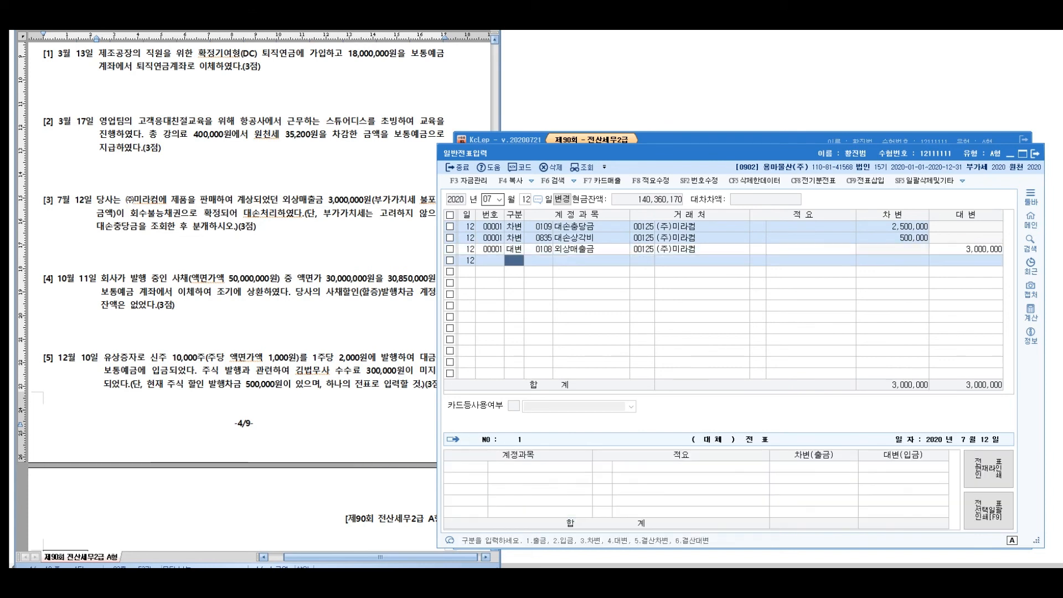
key(Up)
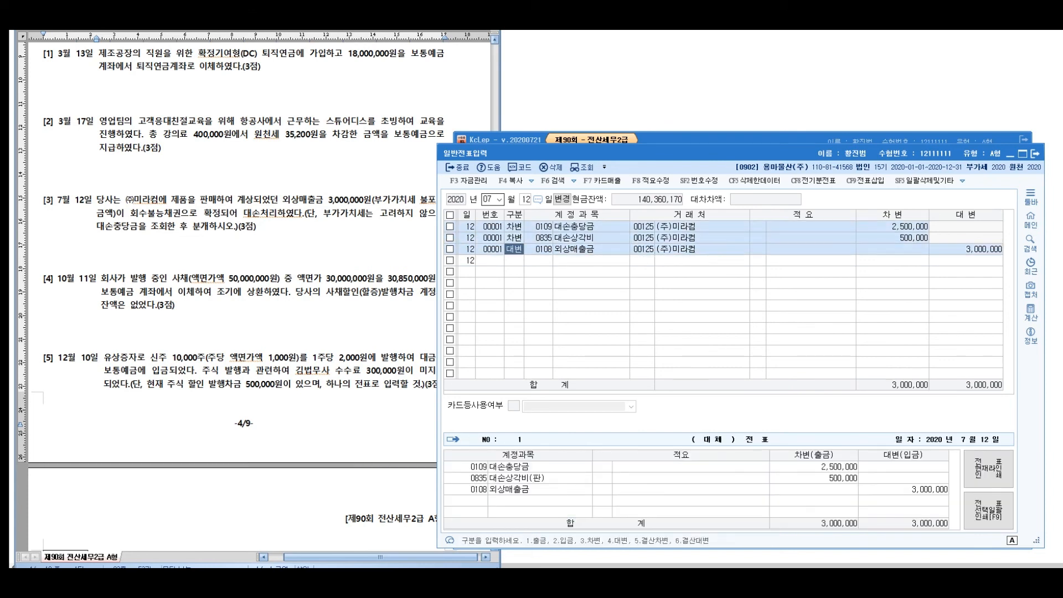